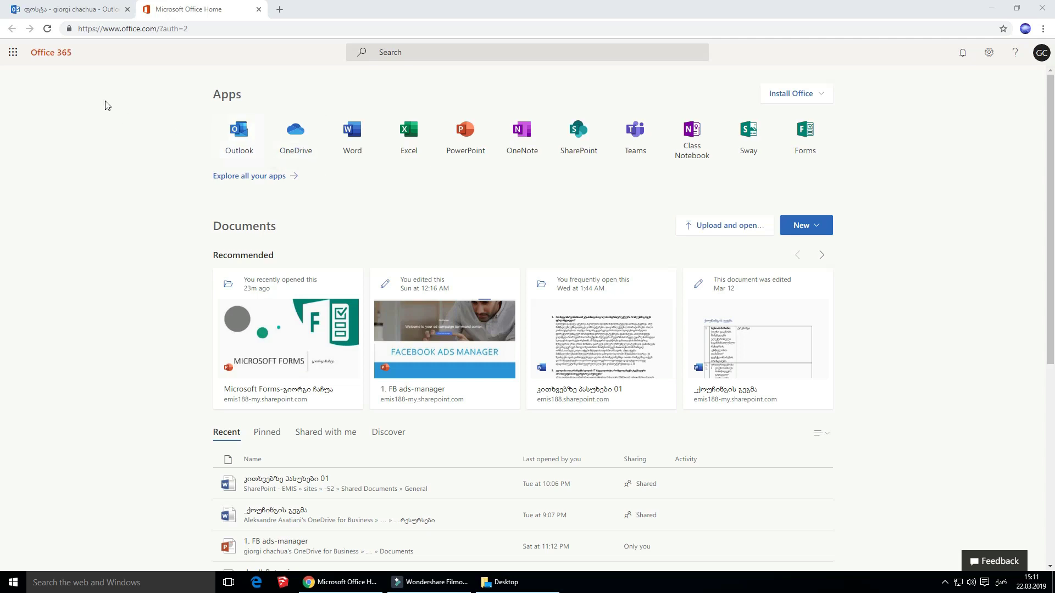
- Open Forms from the Office 365 app list and create a new quiz
{"action": "left_click", "coordinate": [13, 53]}
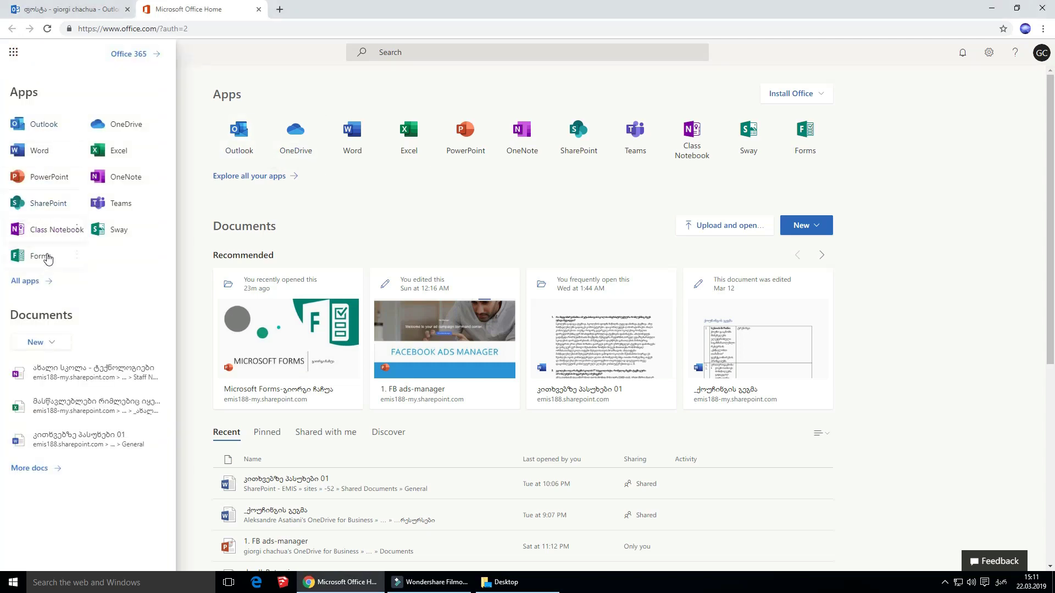
{"action": "left_click", "coordinate": [44, 262]}
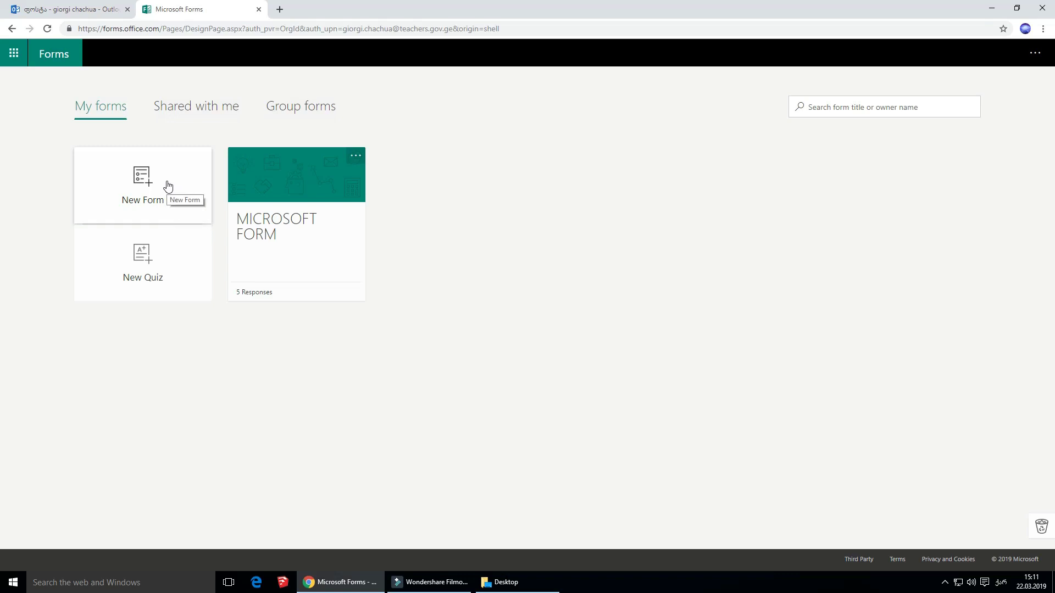
{"action": "left_click", "coordinate": [147, 254]}
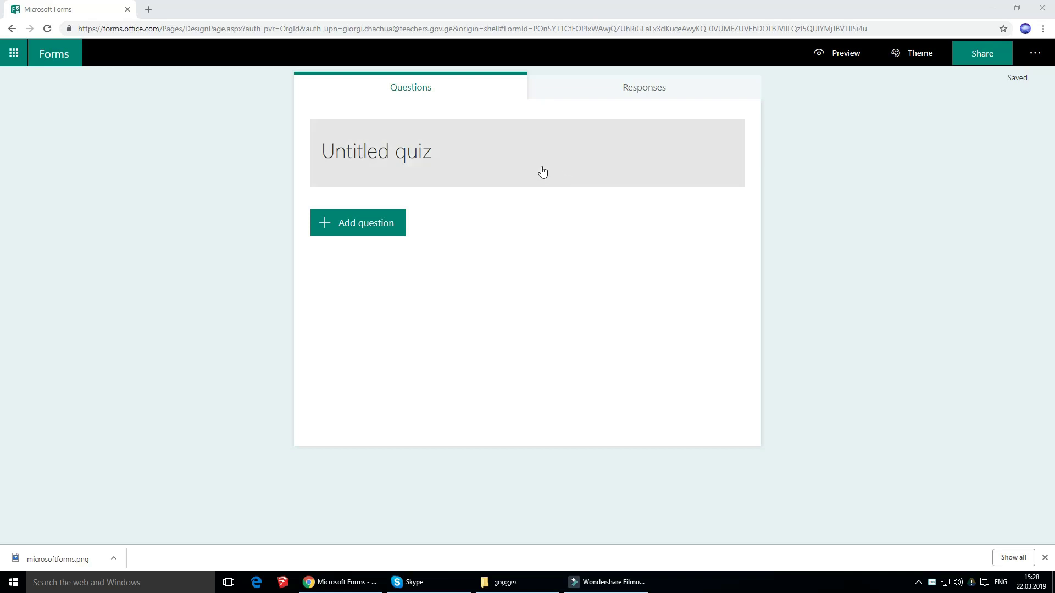
- Title the quiz "ფორმების შესახებ" and give it the description "ტესტი ფორმების შესახებ"
{"action": "left_click", "coordinate": [472, 156]}
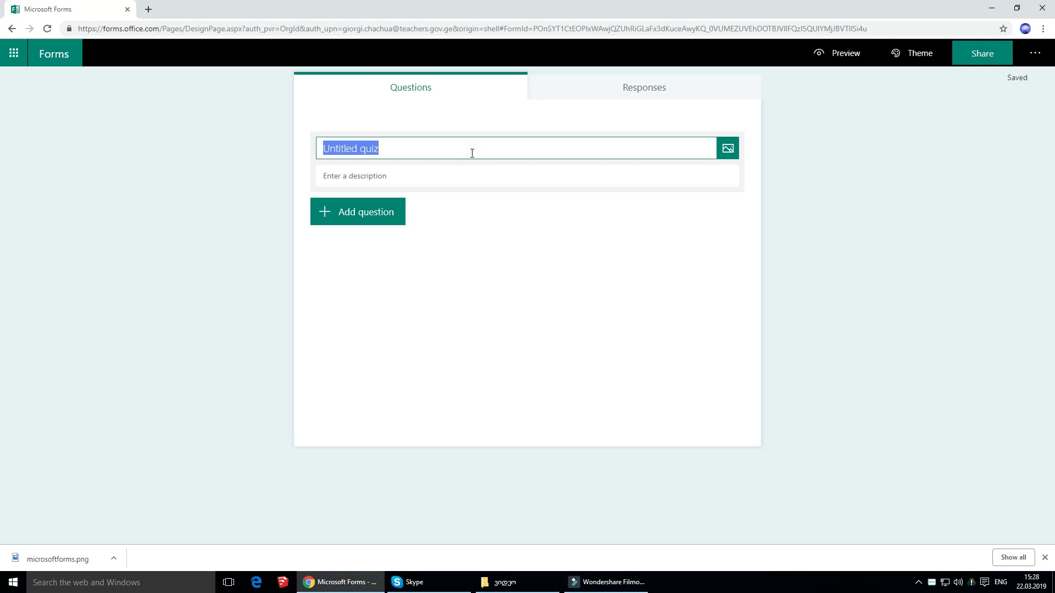
{"action": "type", "text": "t"}
{"action": "key", "text": "BackSpace"}
{"action": "key", "text": "alt+shift"}
{"action": "type", "text": "ფორმების შესახებ"}
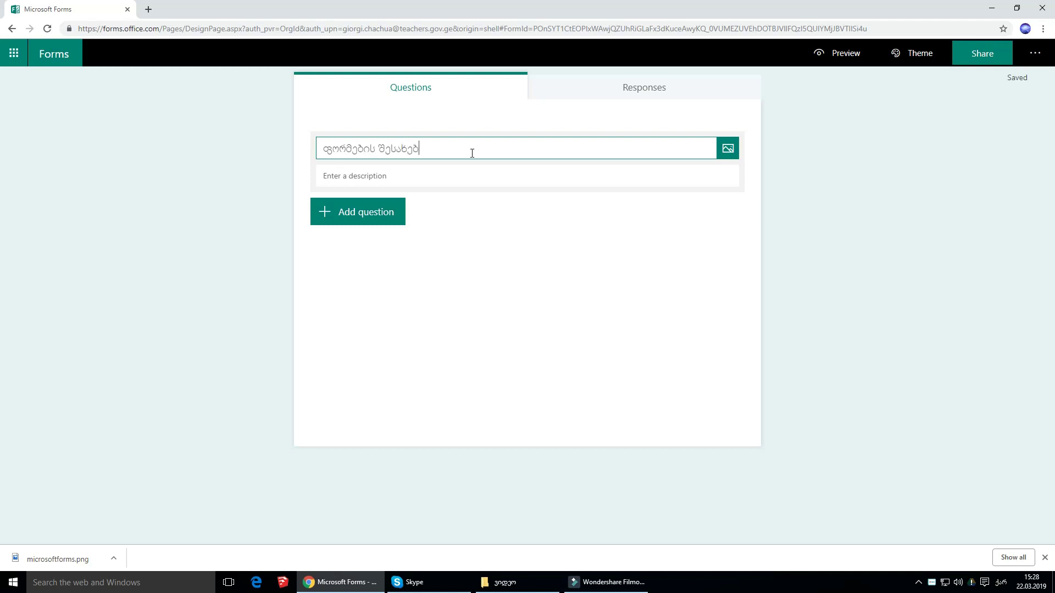
{"action": "left_click", "coordinate": [441, 178]}
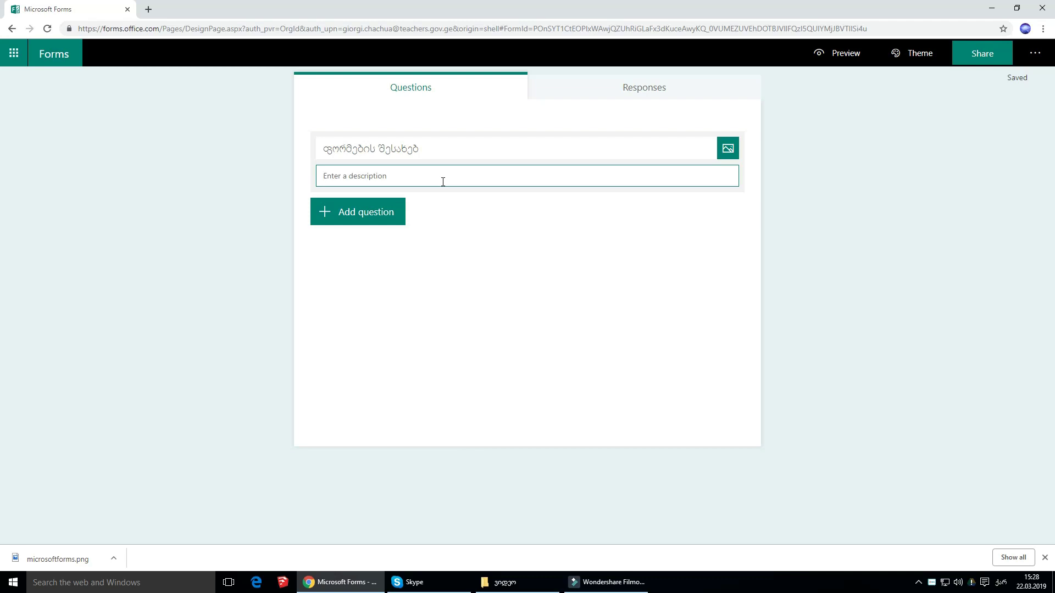
{"action": "type", "text": "ტესტი ფორმების შესახებ"}
- Add a choice question asking "რისი გაკეთება შეიძლება ფორმების მეშვეობით?"
{"action": "left_click", "coordinate": [387, 213]}
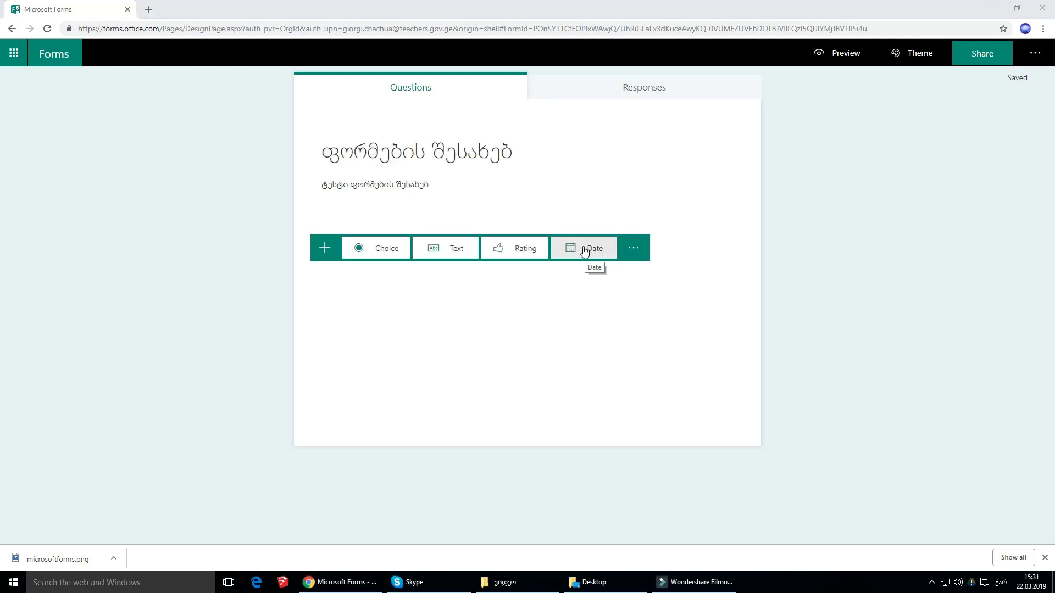
{"action": "left_click", "coordinate": [633, 250]}
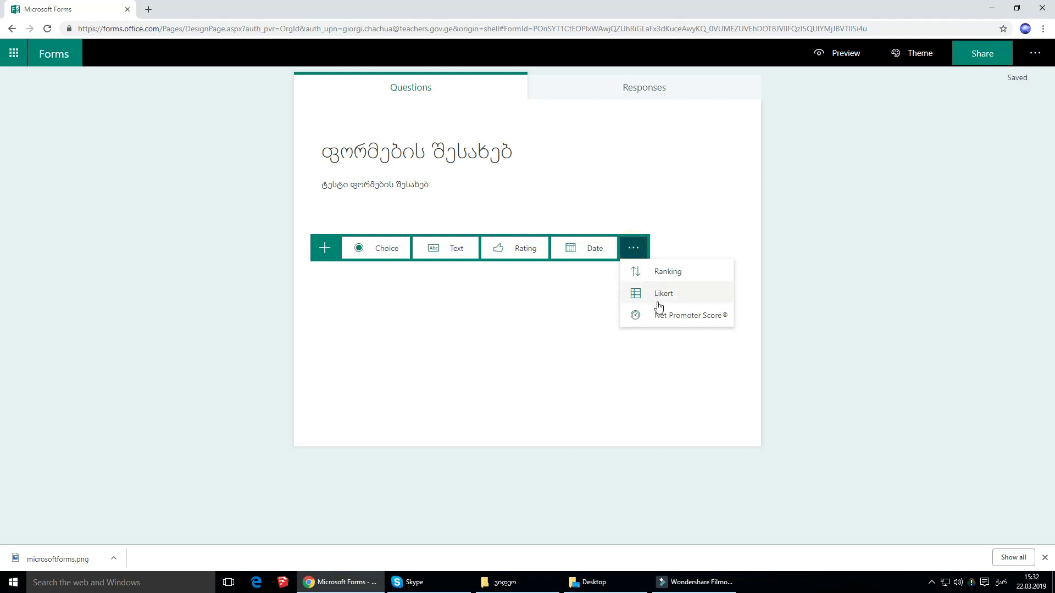
{"action": "left_click", "coordinate": [548, 299]}
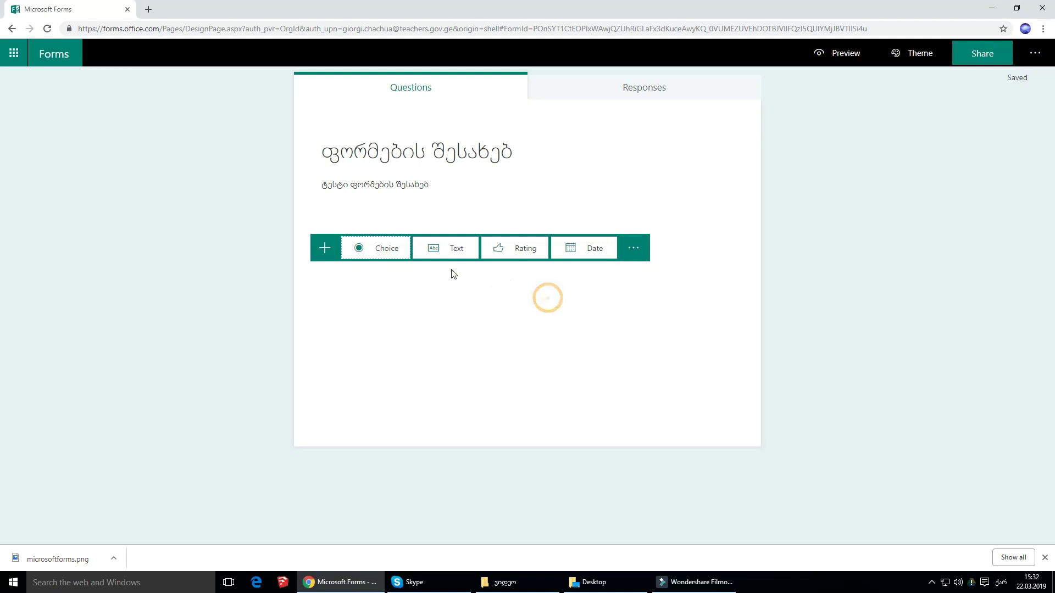
{"action": "left_click", "coordinate": [384, 250]}
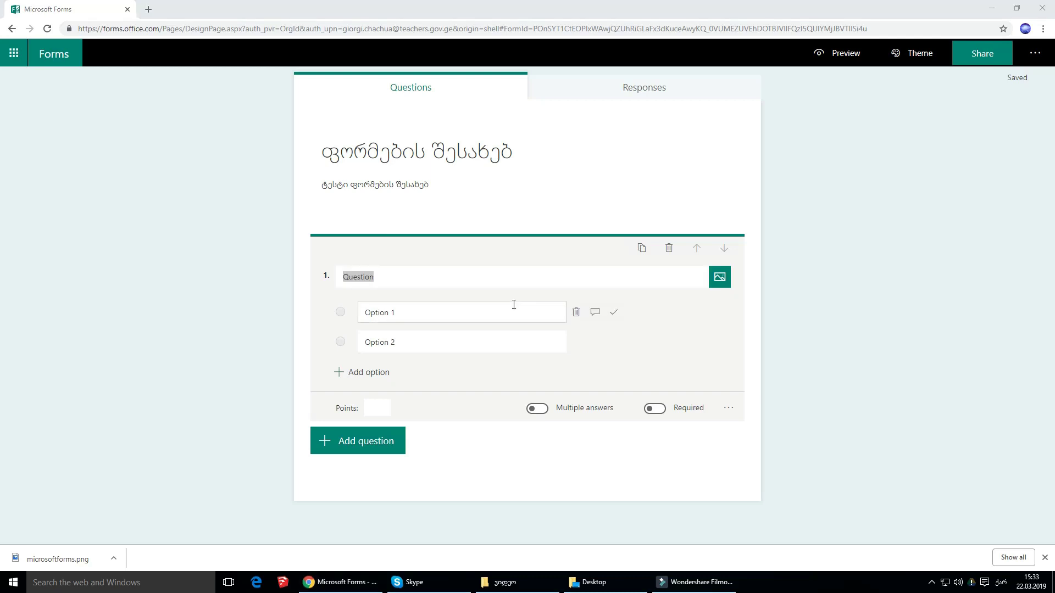
{"action": "left_click", "coordinate": [521, 276]}
{"action": "type", "text": "რისი გაკეთება შეიძლება ფო"}
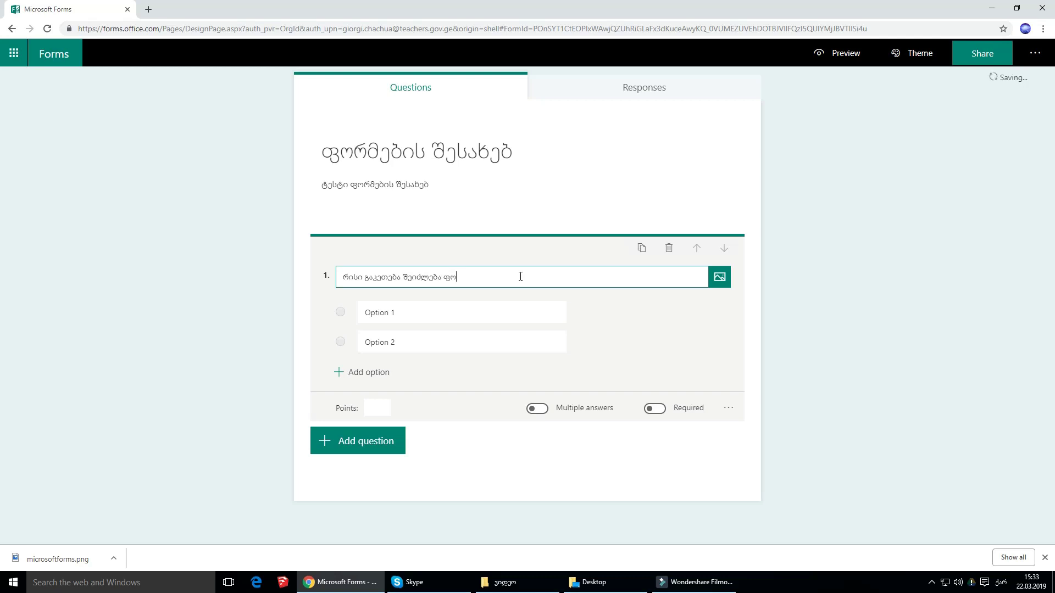
{"action": "type", "text": "რმების მეშვეობით?"}
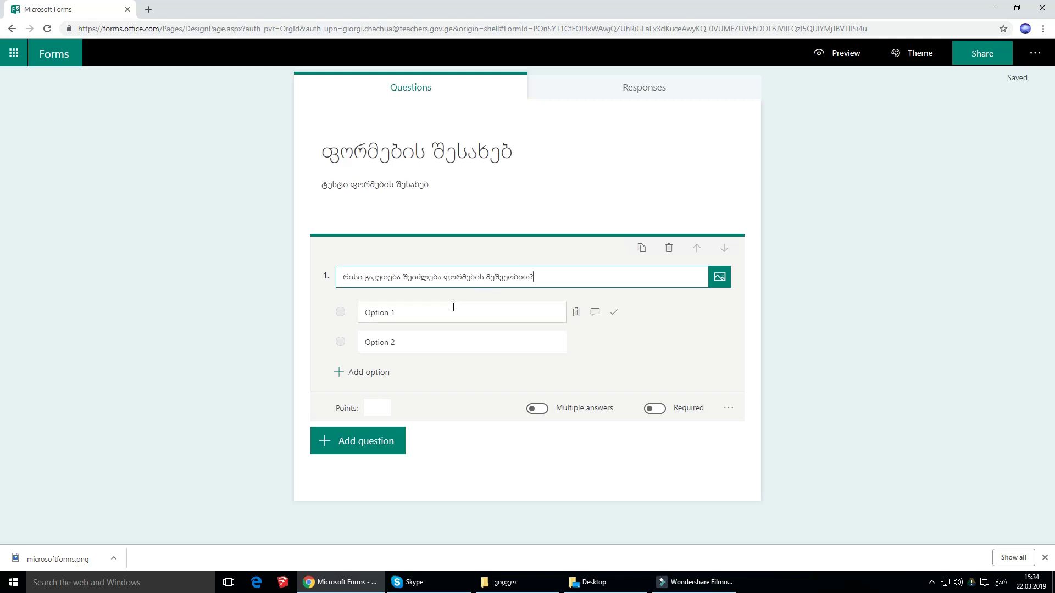
- Give question 1 three answer options: "პრეზენტაციის", "გამოკითხვის" and "ტესტის"
{"action": "left_click", "coordinate": [354, 374]}
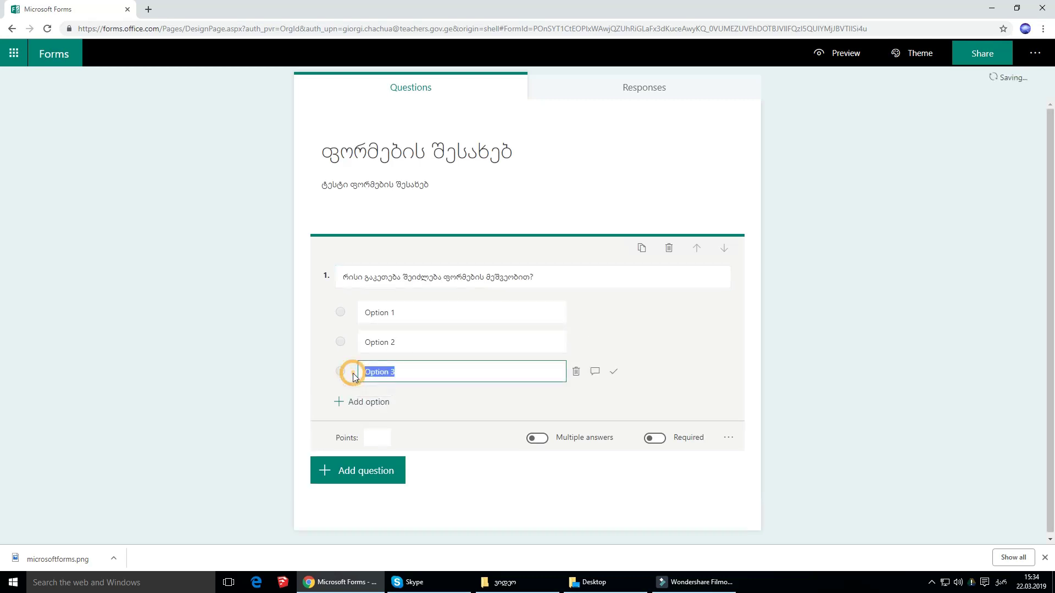
{"action": "left_click", "coordinate": [404, 313]}
{"action": "type", "text": "პრეზ"}
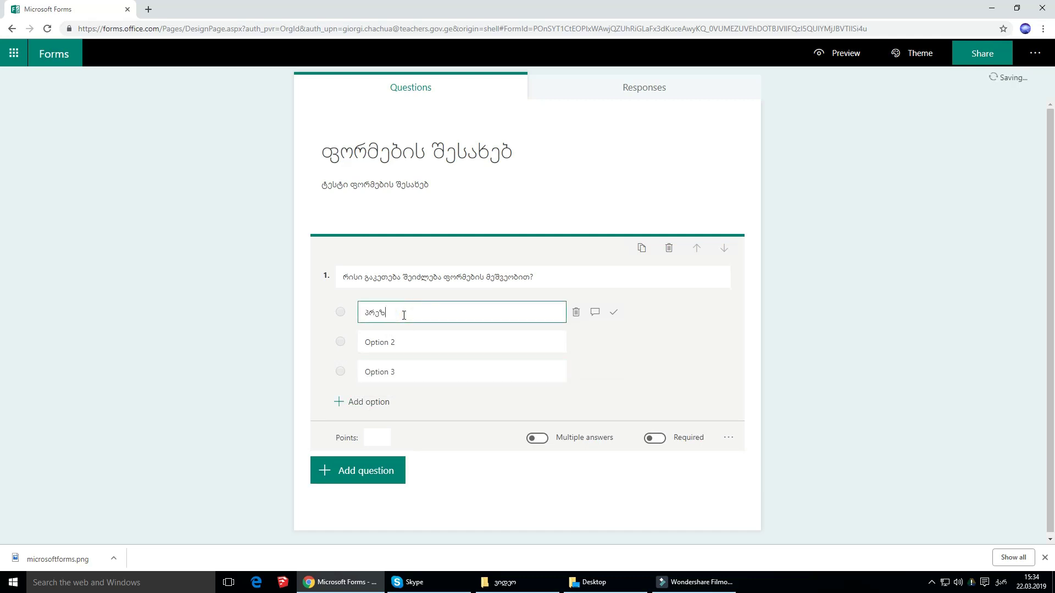
{"action": "type", "text": "ენტაციის"}
{"action": "left_click", "coordinate": [408, 342]}
{"action": "type", "text": "გა"}
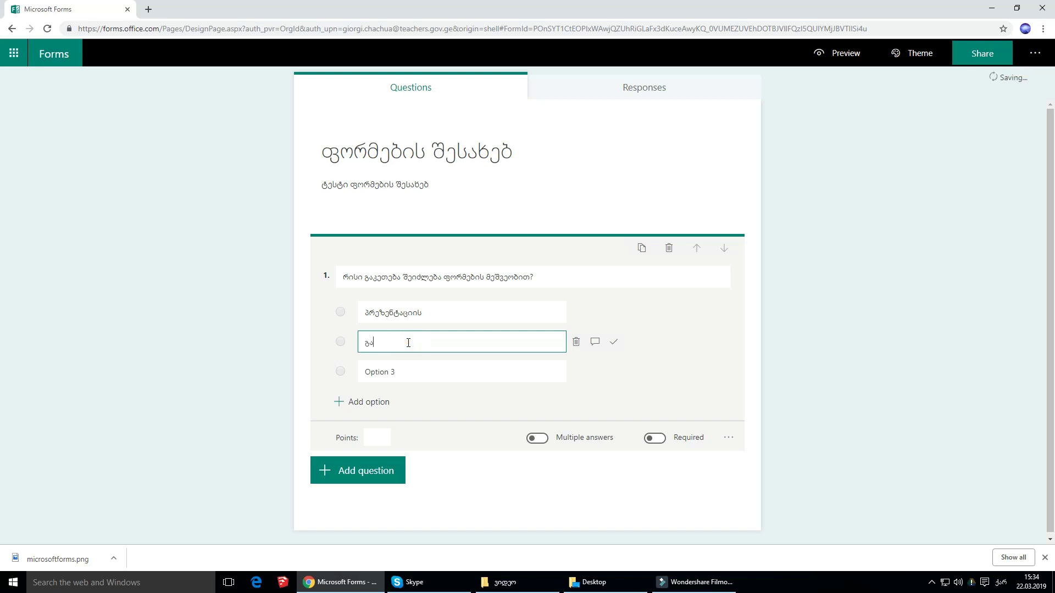
{"action": "type", "text": "მოკითხვის"}
{"action": "left_click", "coordinate": [397, 370]}
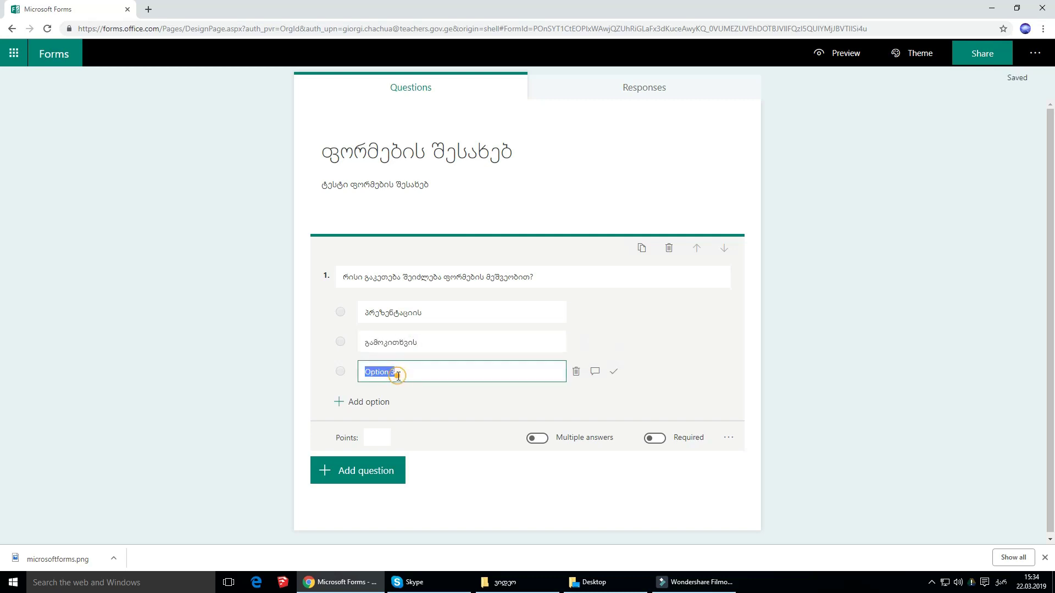
{"action": "type", "text": "ტესტის"}
- Allow multiple answers for question 1 and mark "ტესტის" and "გამოკითხვის" as correct
{"action": "left_click", "coordinate": [541, 440]}
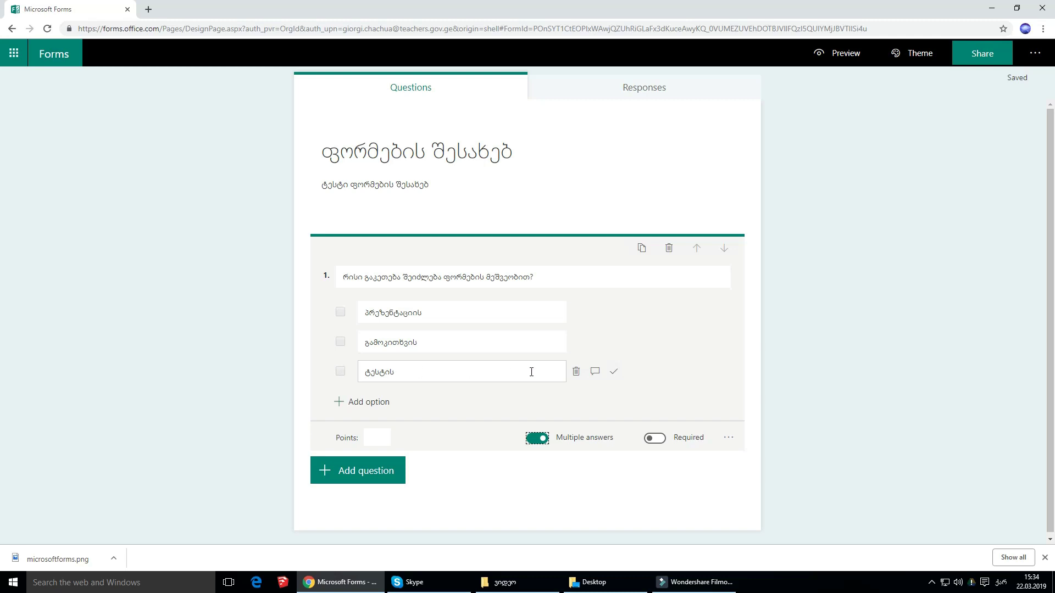
{"action": "left_click", "coordinate": [614, 373]}
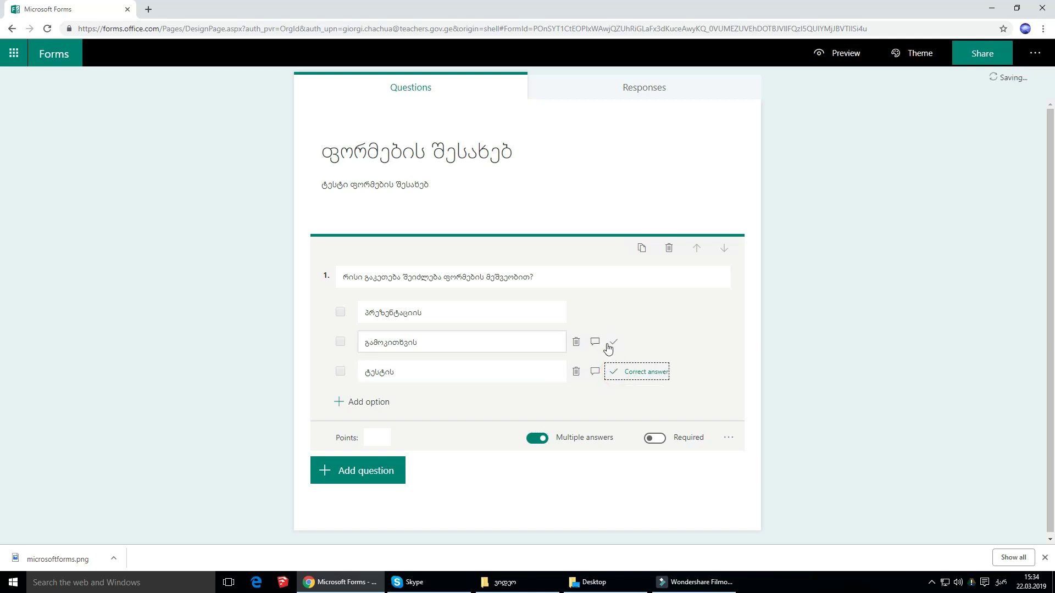
{"action": "left_click", "coordinate": [614, 344]}
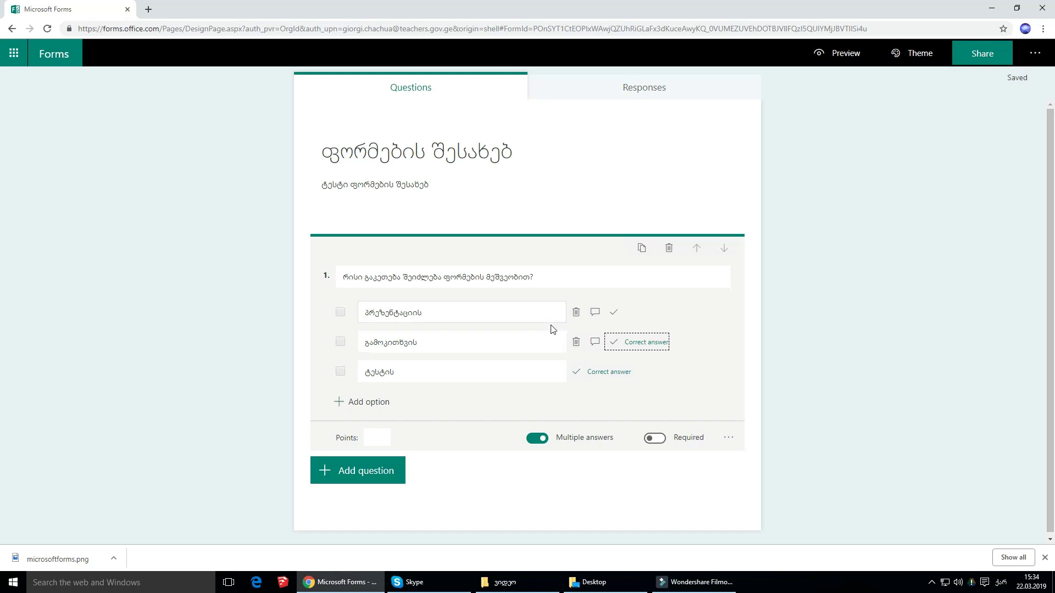
- Make question 1 required and assign it 2 points
{"action": "left_click", "coordinate": [659, 444]}
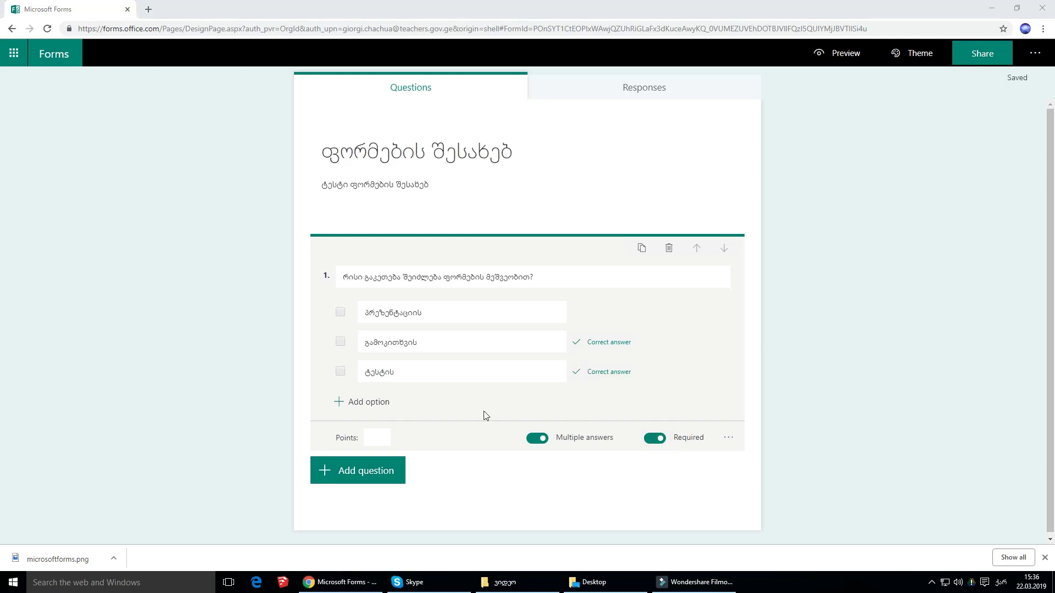
{"action": "left_click", "coordinate": [381, 437]}
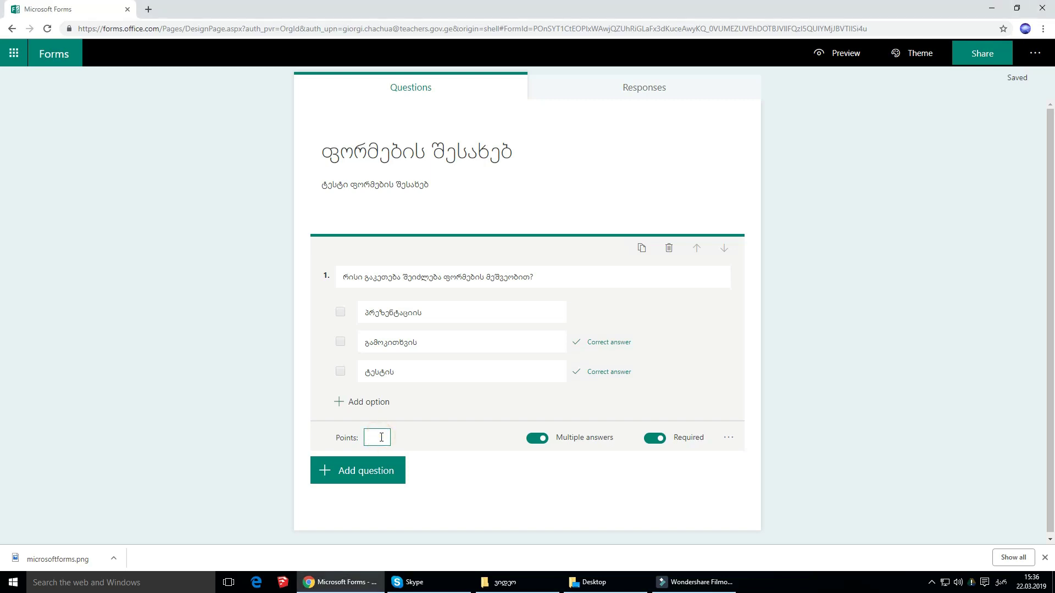
{"action": "type", "text": "2"}
- Add a required text question worth 2 points asking "რისი ლოგო არის სურათზე გამოსახული?"
{"action": "left_click", "coordinate": [387, 472]}
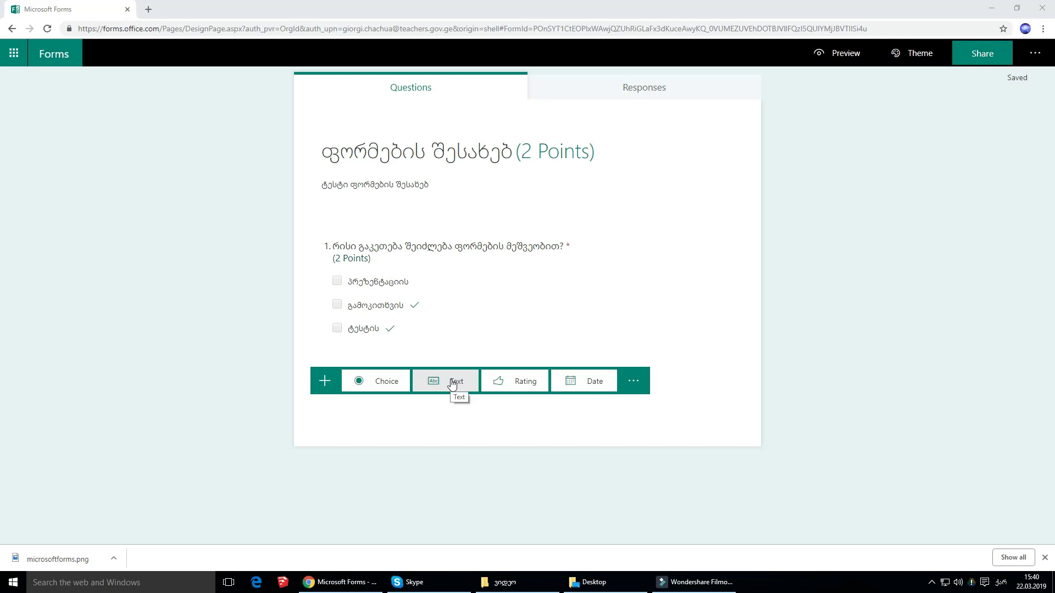
{"action": "left_click", "coordinate": [452, 383]}
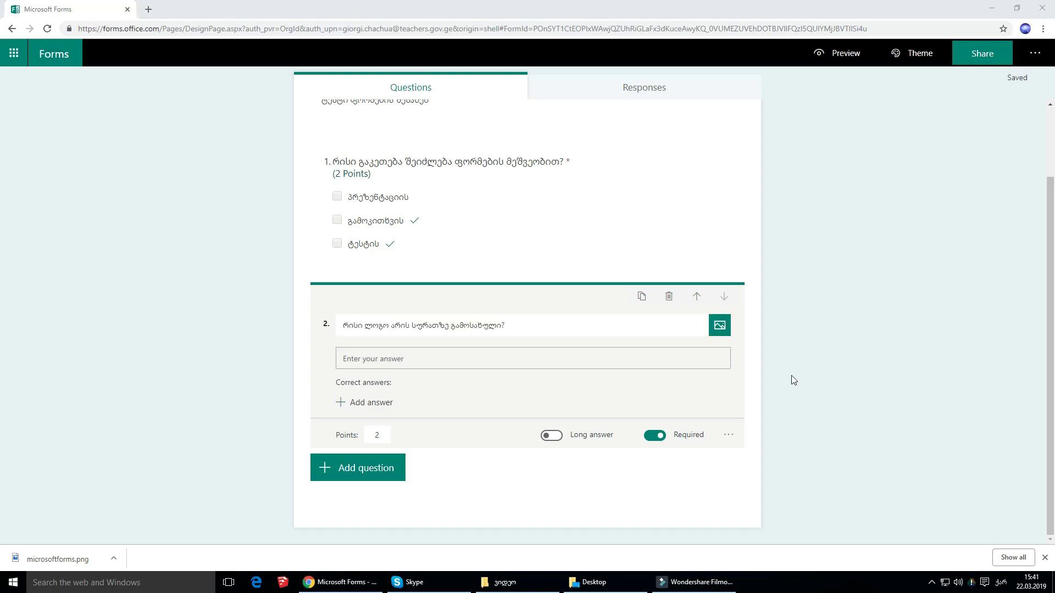
- Illustrate question 2 with the microsoftforms image uploaded from the Desktop and set its correct answer to "ფორმები"
{"action": "left_click", "coordinate": [721, 327]}
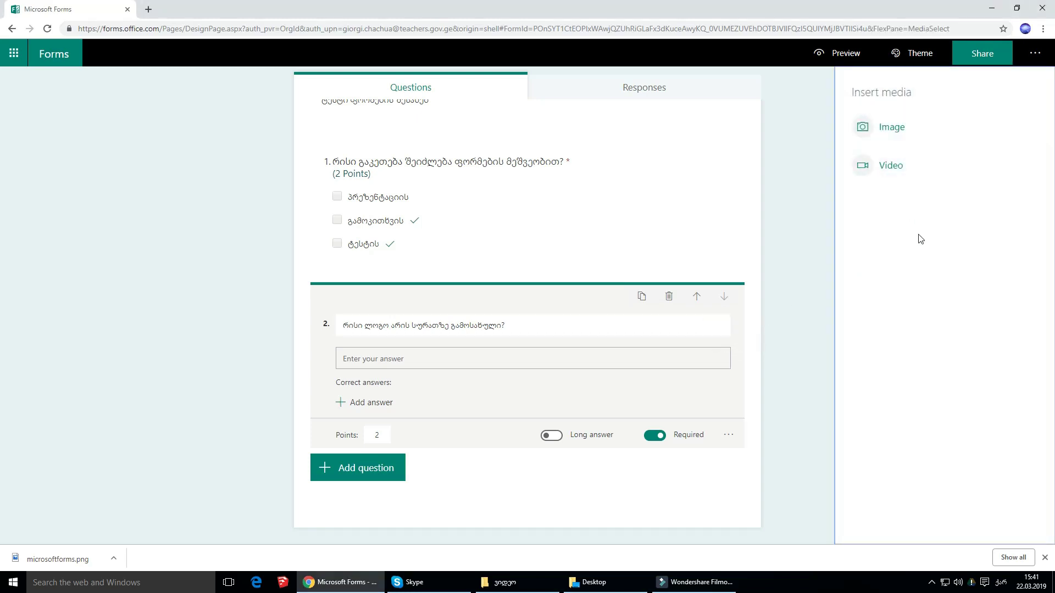
{"action": "left_click", "coordinate": [894, 129]}
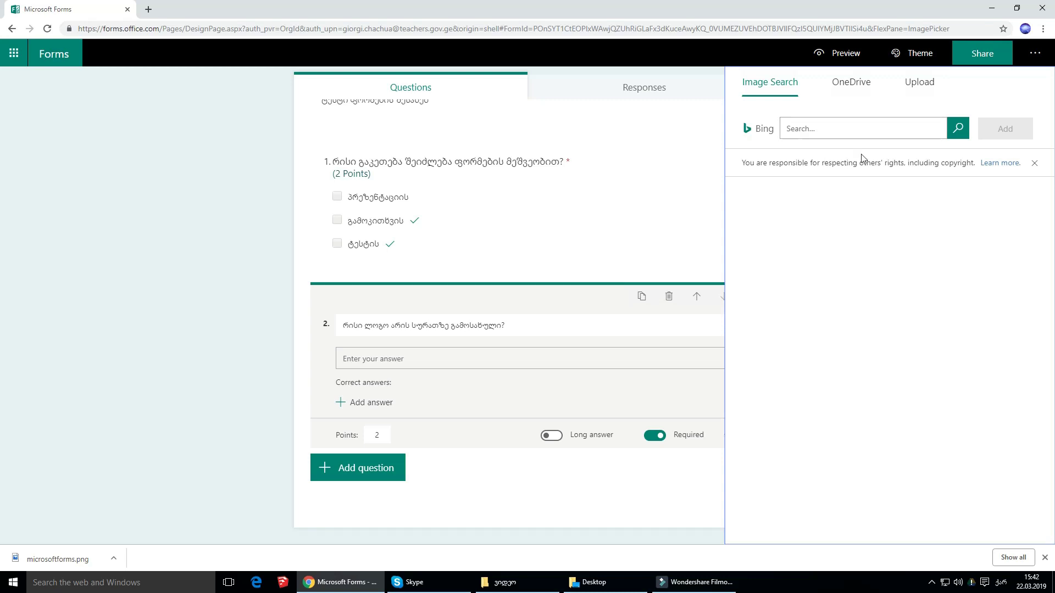
{"action": "left_click", "coordinate": [860, 85]}
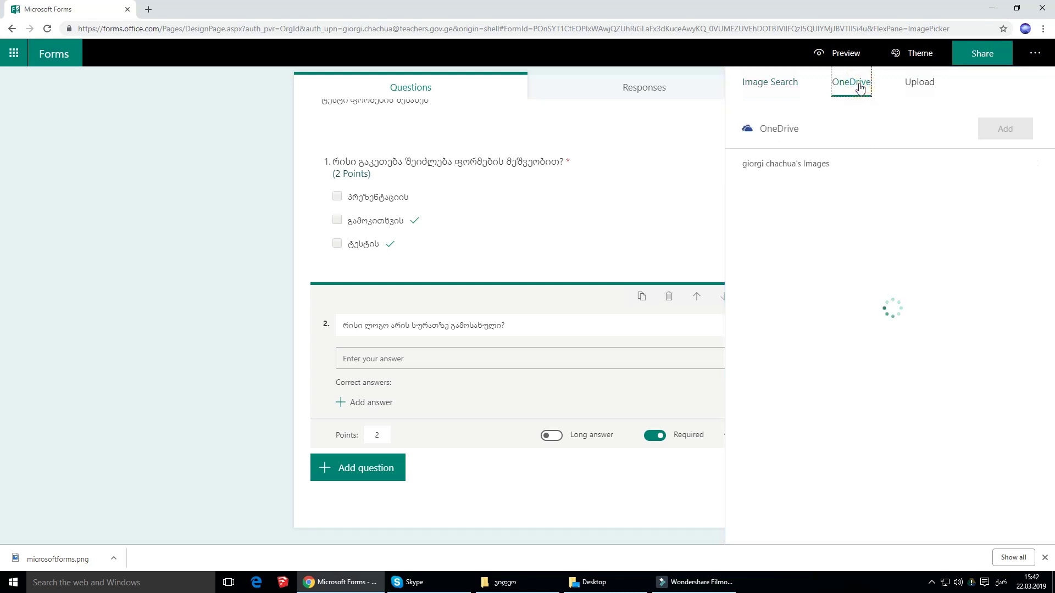
{"action": "left_click", "coordinate": [918, 83]}
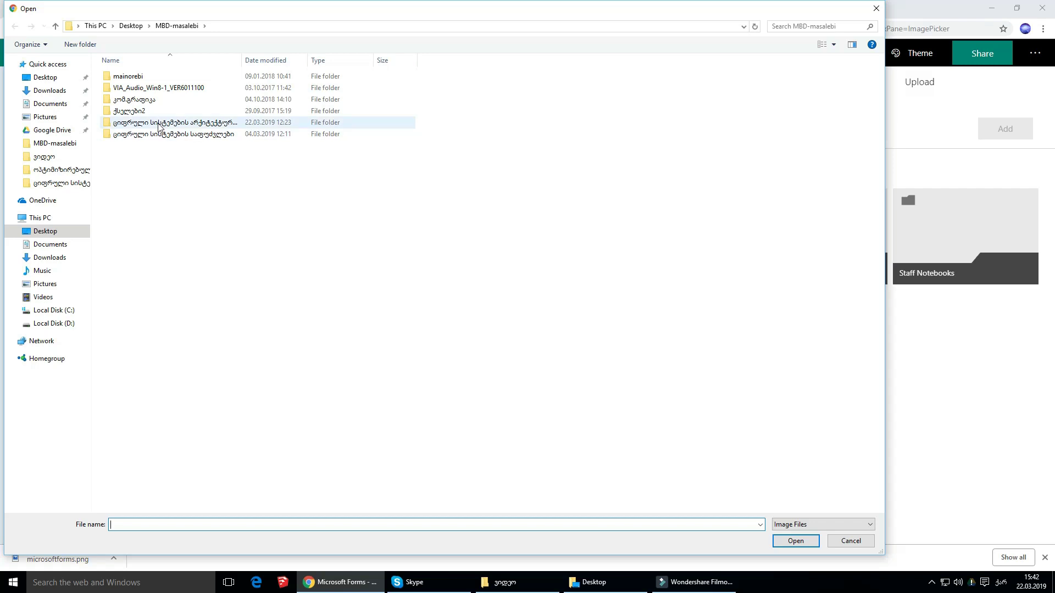
{"action": "left_click", "coordinate": [46, 77]}
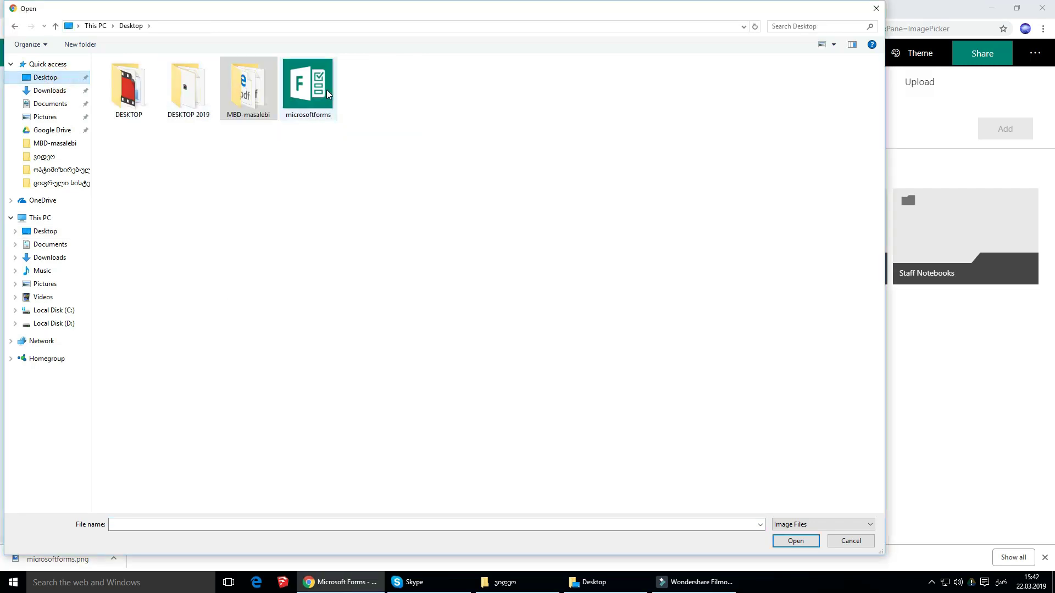
{"action": "double_click", "coordinate": [327, 94]}
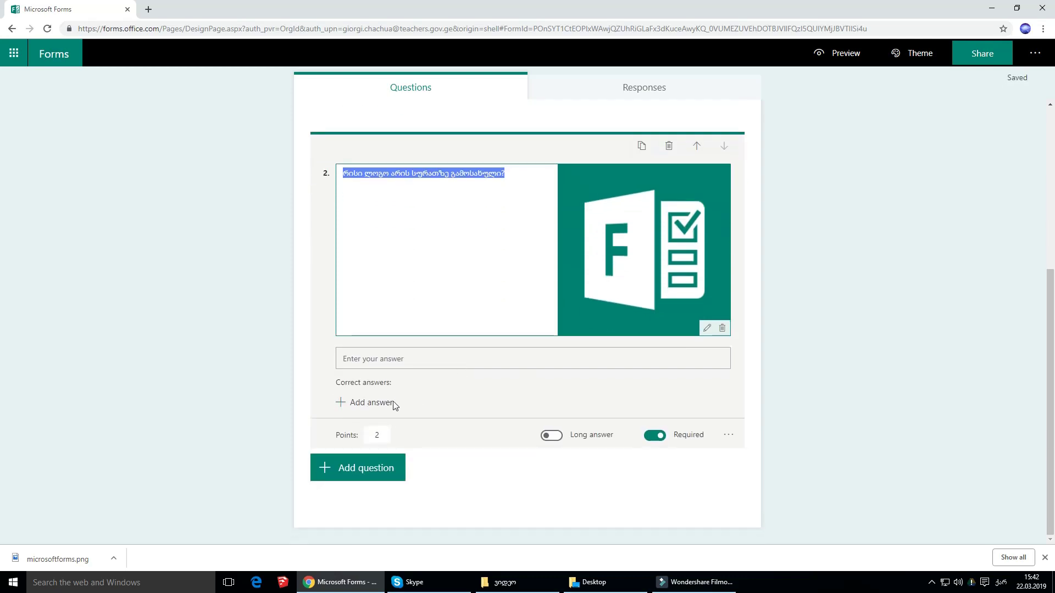
{"action": "left_click", "coordinate": [392, 405]}
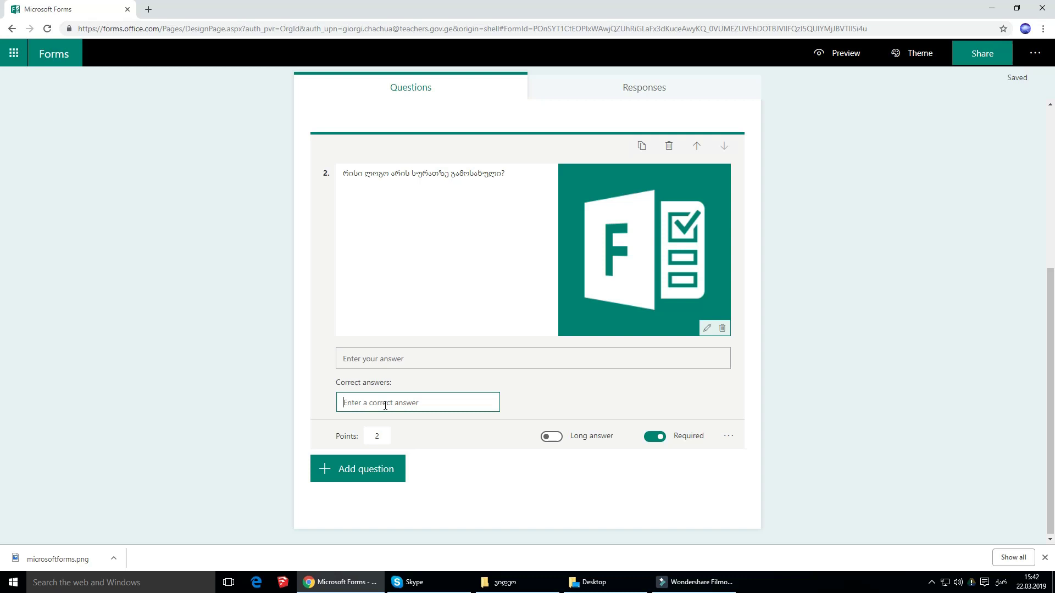
{"action": "type", "text": "ფორმები"}
- Add a long-answer text question reading "აღწერეთ ფორმების შესაძლებლობები." as question 3
{"action": "left_click", "coordinate": [370, 473]}
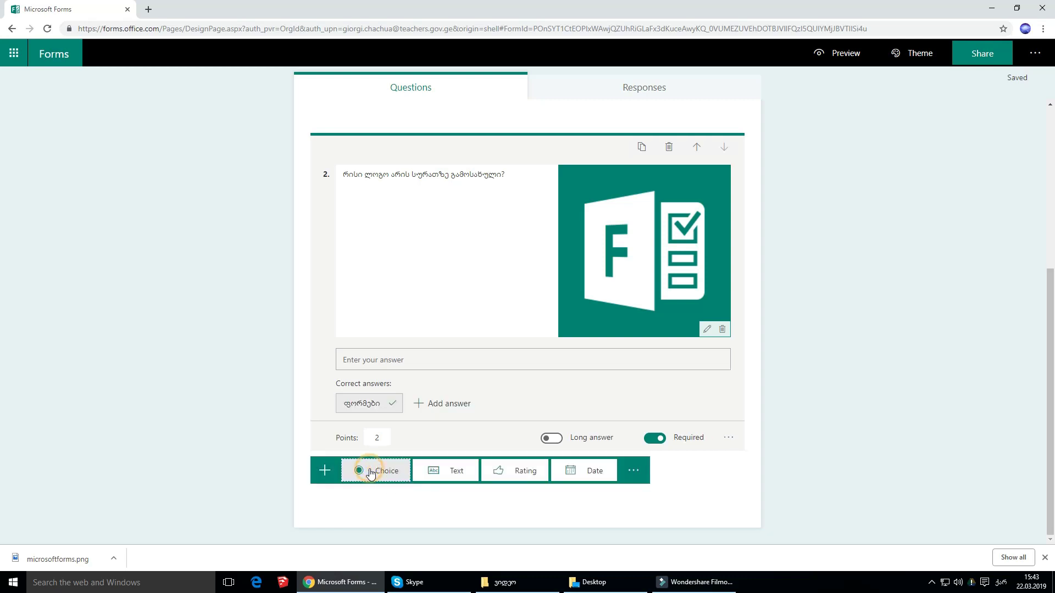
{"action": "left_click", "coordinate": [450, 472]}
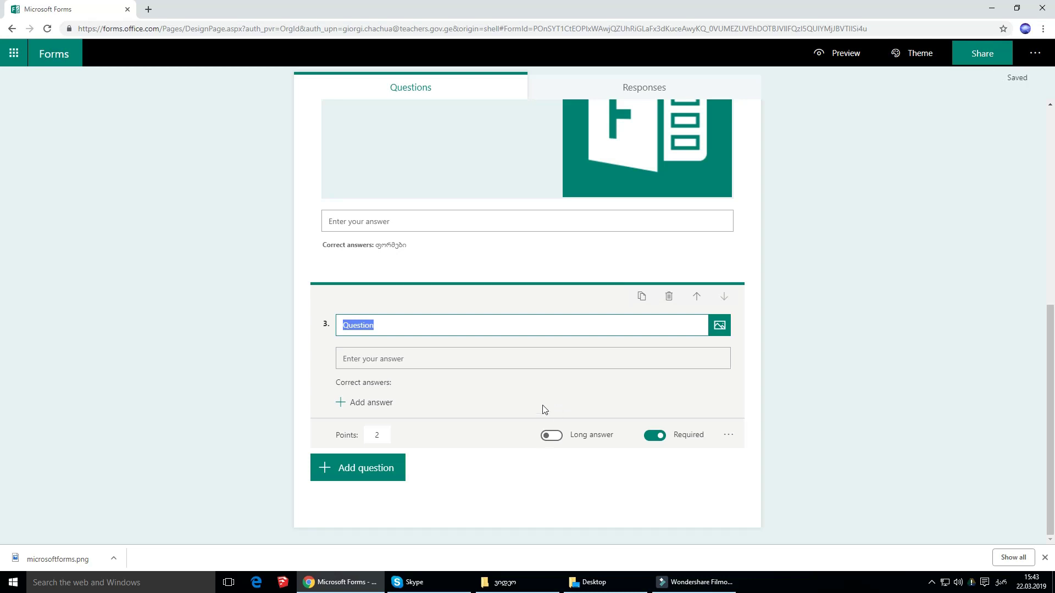
{"action": "left_click", "coordinate": [552, 437]}
{"action": "left_click", "coordinate": [496, 352]}
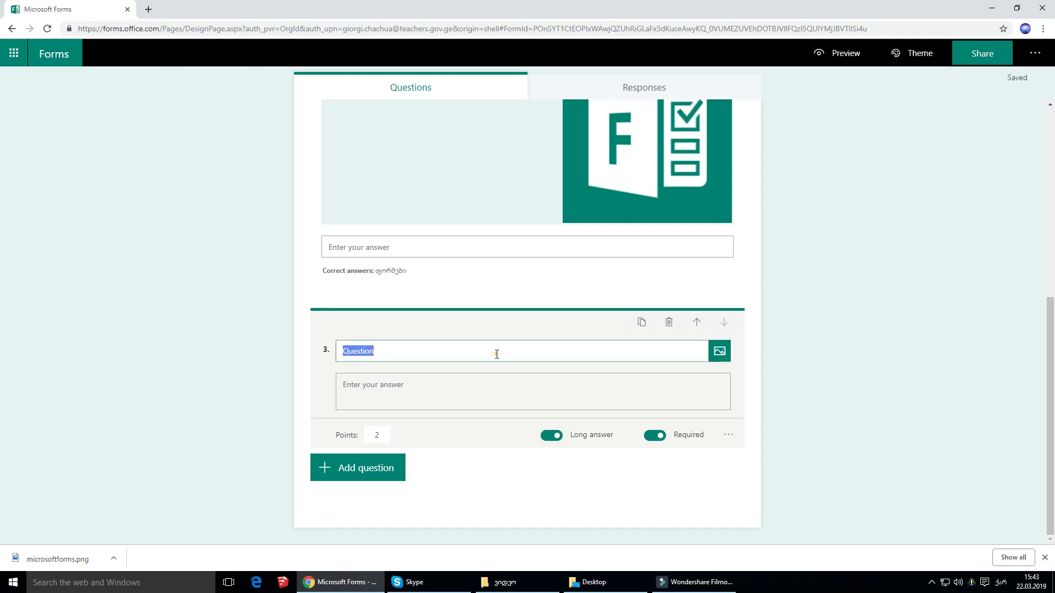
{"action": "type", "text": "ა"}
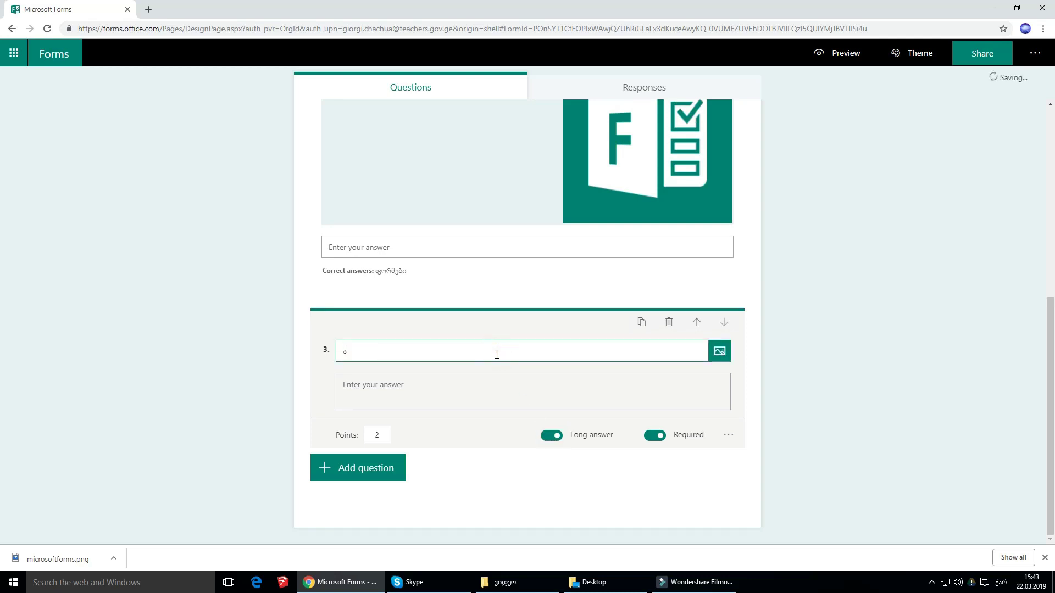
{"action": "type", "text": "ღწერეთ ფორმების შესაძლებლობებ"}
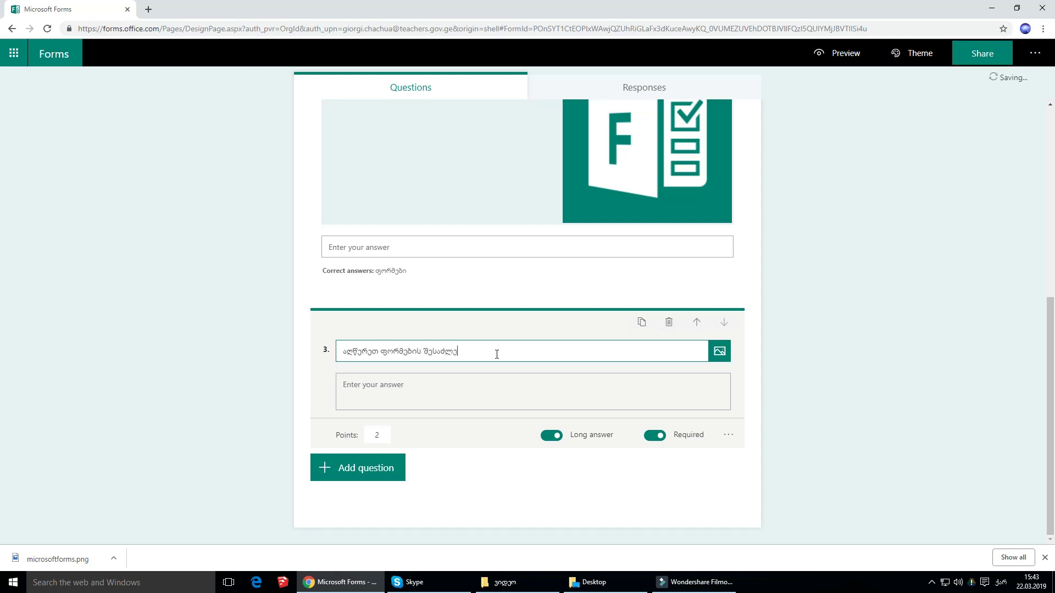
{"action": "type", "text": "ი:"}
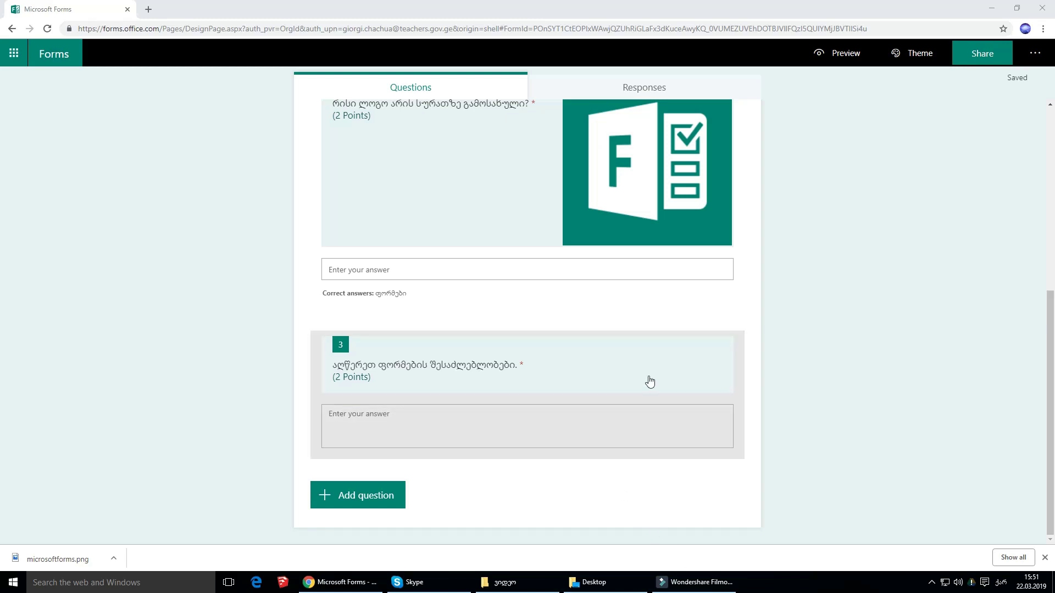
- Add a rating question as question 4 asking "მოგეწონათ თუ არა ფორმები?"
{"action": "left_click", "coordinate": [388, 492]}
{"action": "left_click", "coordinate": [511, 498]}
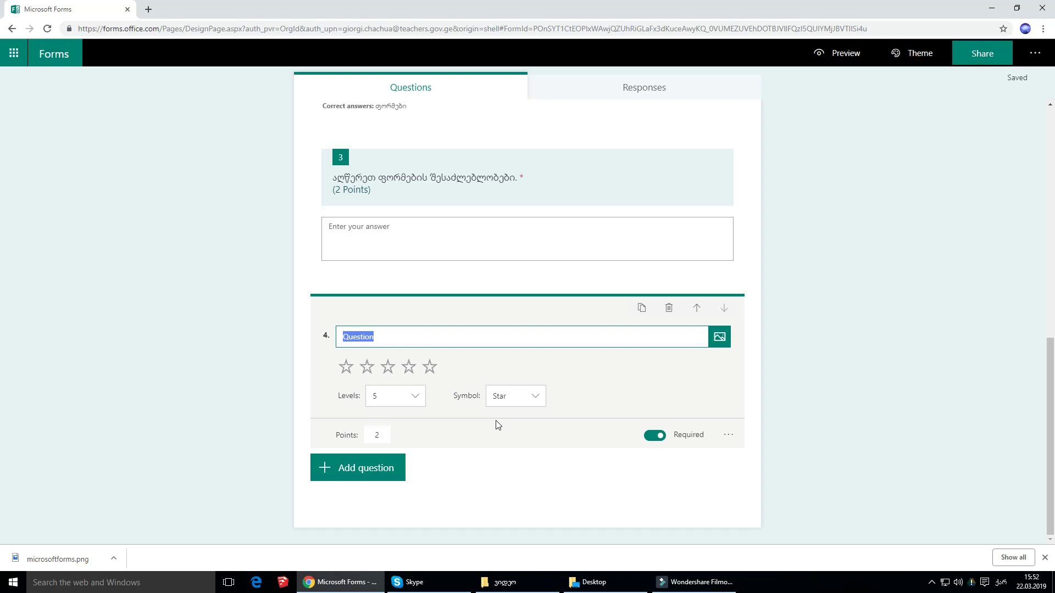
{"action": "type", "text": "მოგეწონათ თუ არა ფორმები?"}
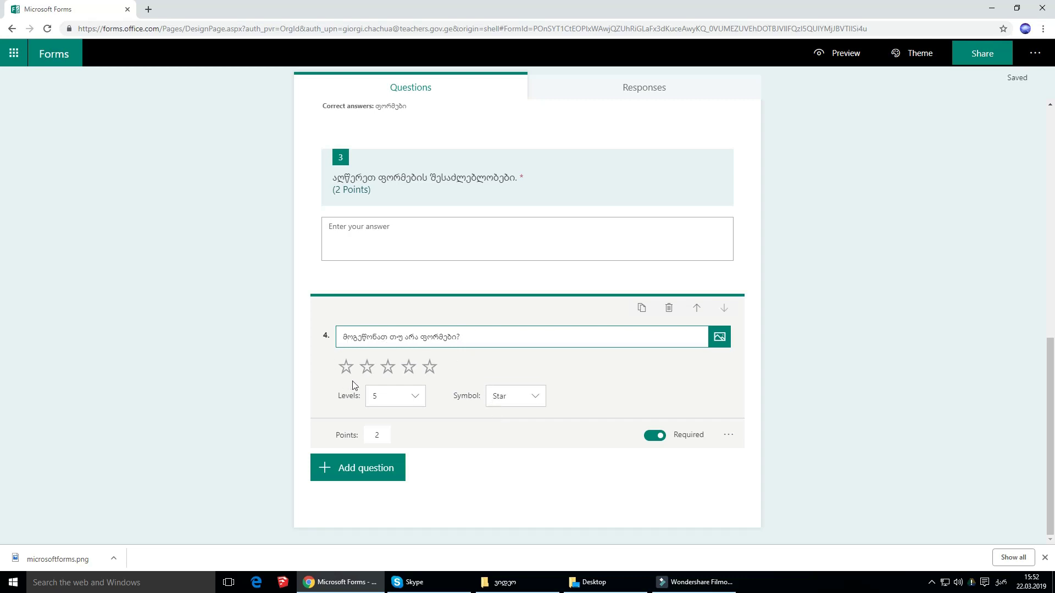
- Try the Number symbol for question 4's rating scale and switch back to Star
{"action": "left_click", "coordinate": [536, 396]}
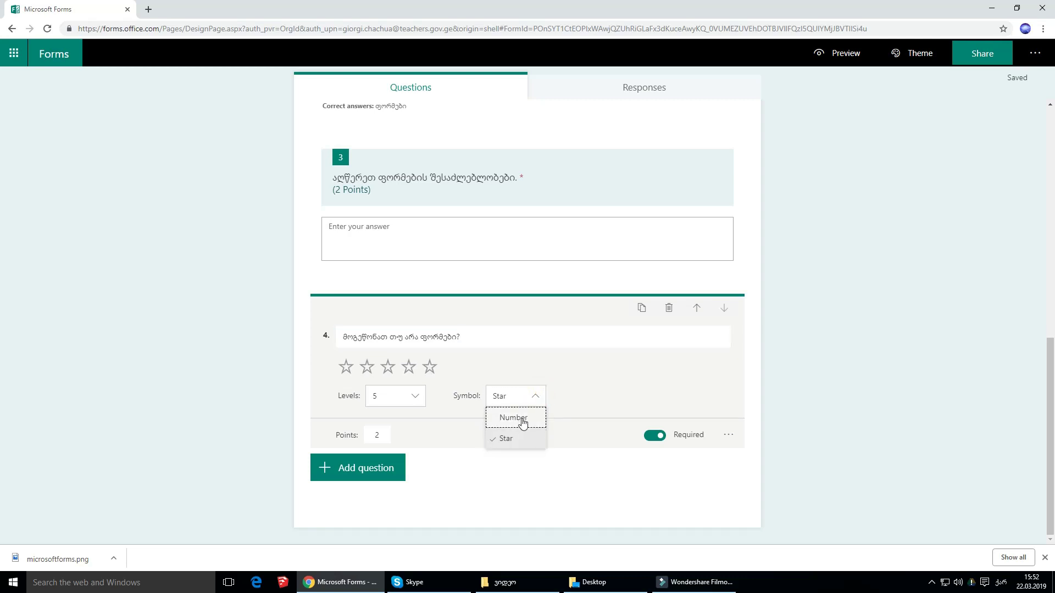
{"action": "left_click", "coordinate": [519, 419]}
{"action": "left_click", "coordinate": [533, 403]}
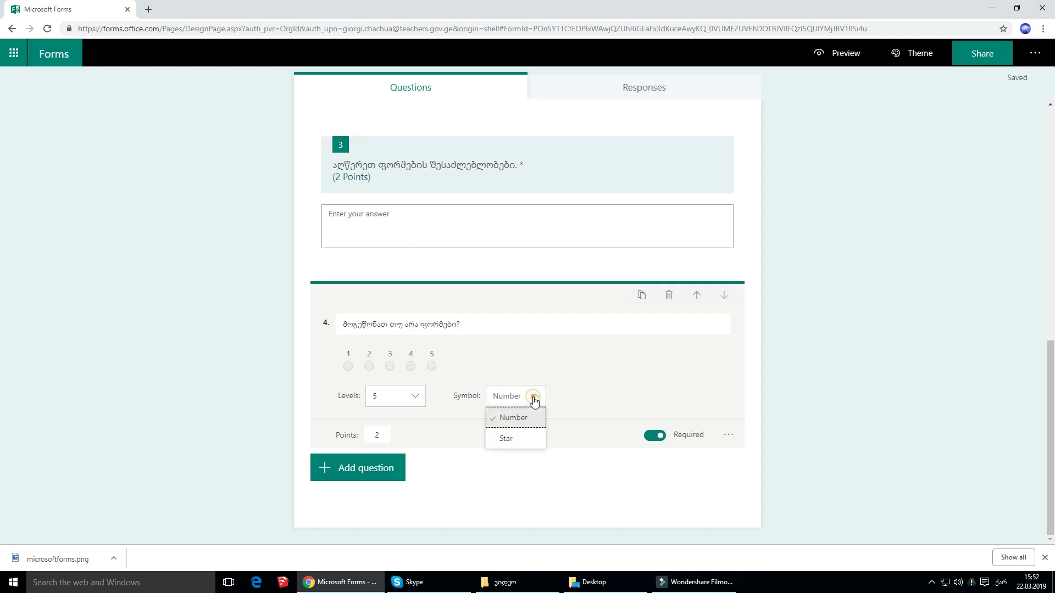
{"action": "left_click", "coordinate": [523, 440]}
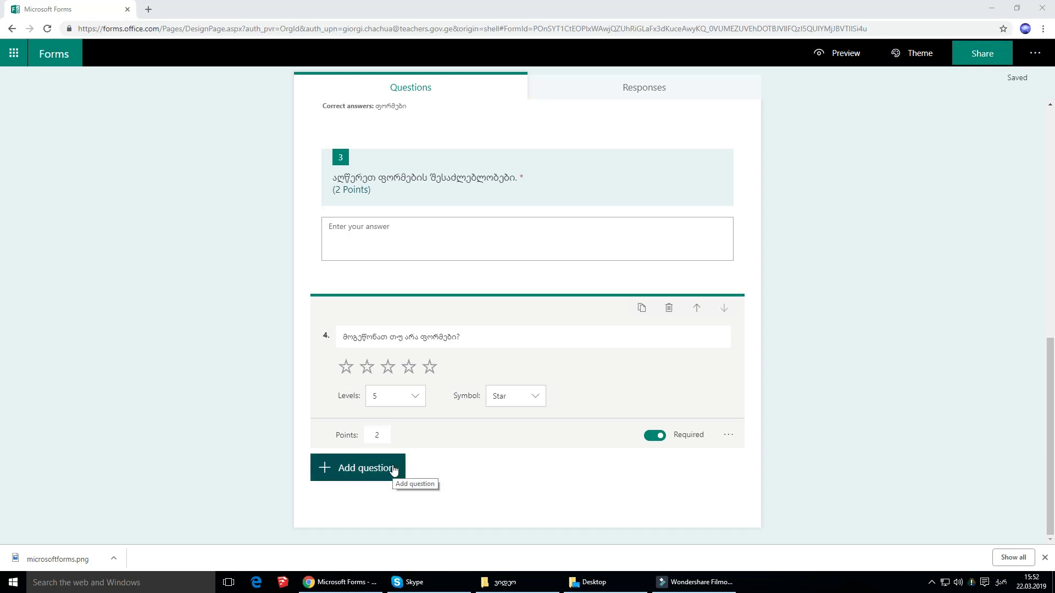
- Add a date question as question 5 asking "როდის აპირებთ პირველი ფორმის შექმნას?"
{"action": "left_click", "coordinate": [378, 474]}
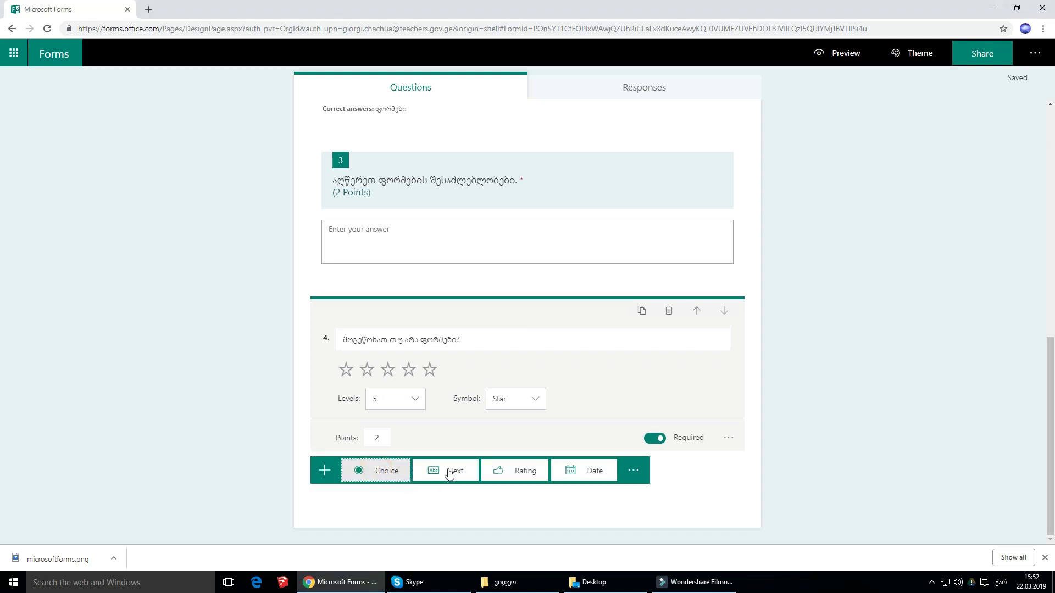
{"action": "left_click", "coordinate": [580, 471]}
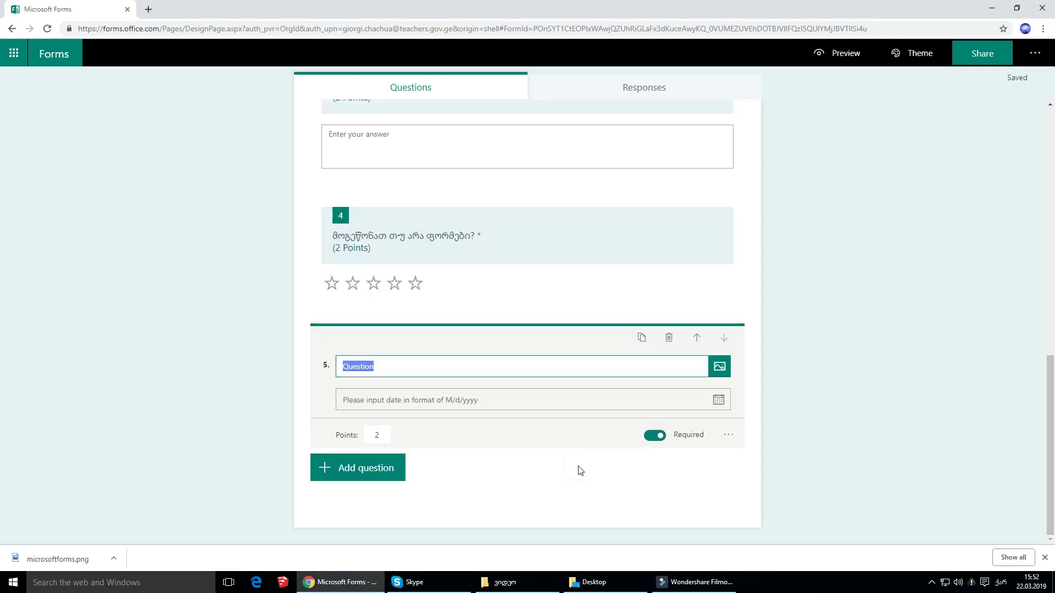
{"action": "type", "text": "როდ"}
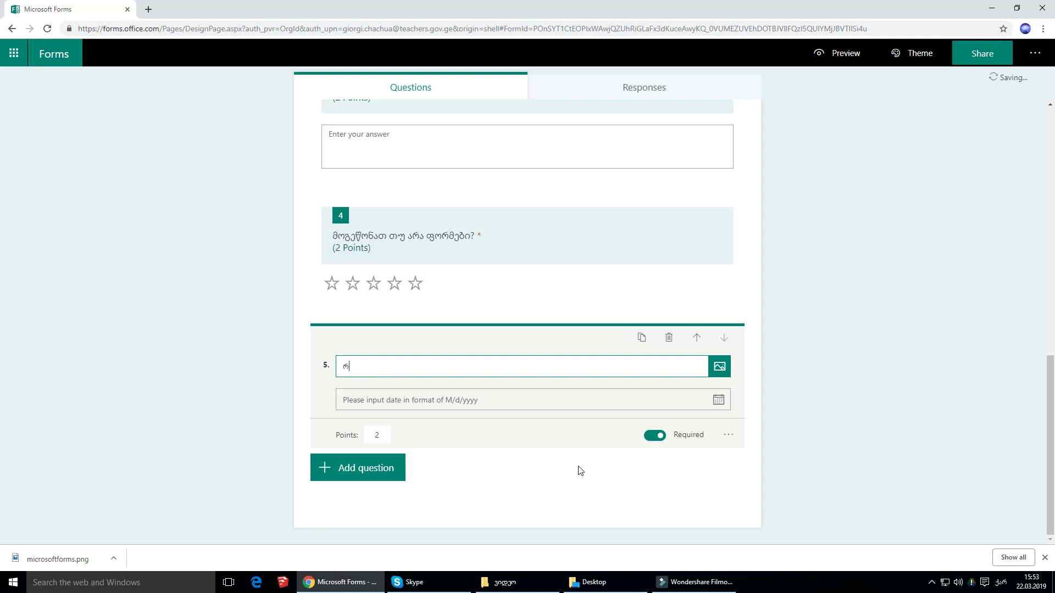
{"action": "type", "text": "ის აპირებთ პირველი ფორმის შექმნას?"}
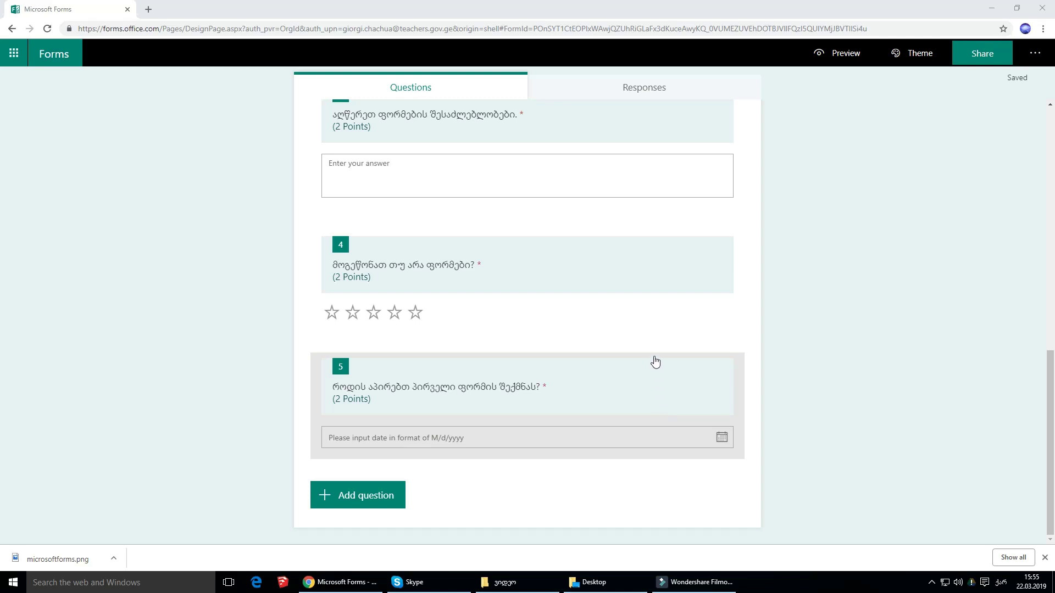
{"action": "left_click", "coordinate": [596, 372]}
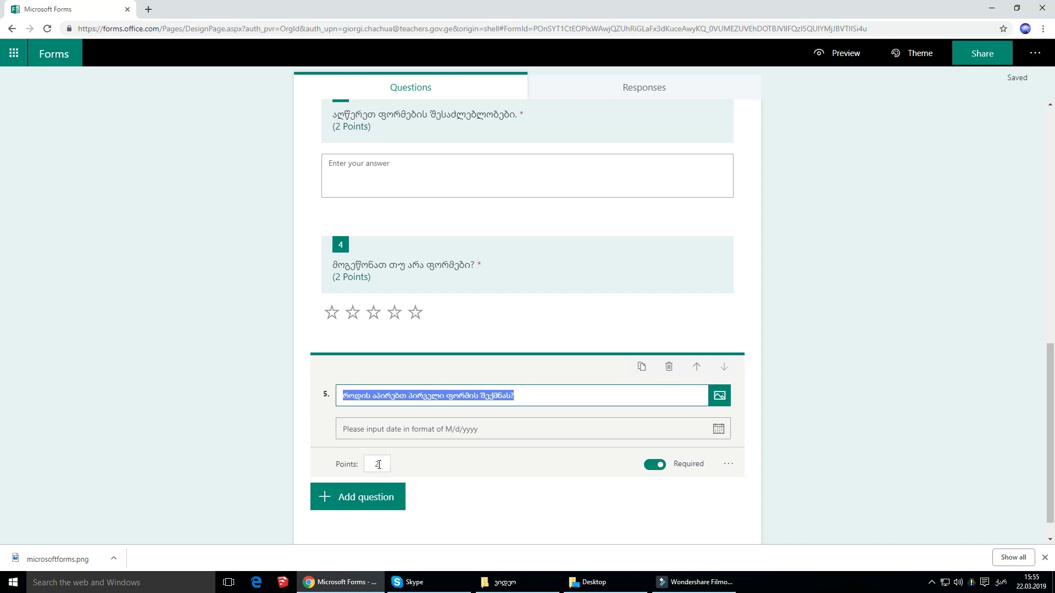
{"action": "left_click", "coordinate": [758, 332]}
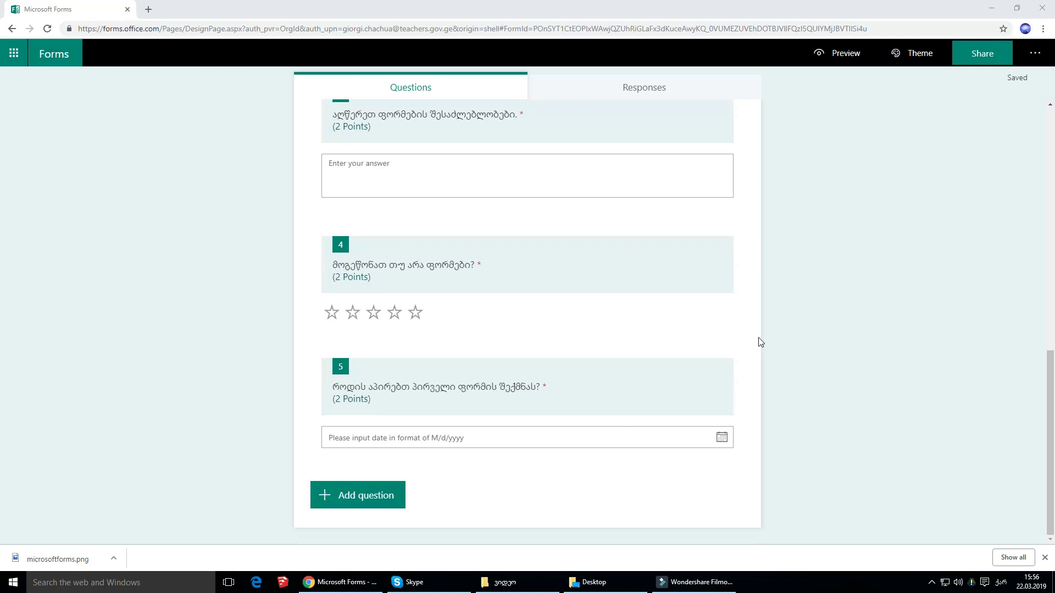
- Preview the finished quiz in computer view and look through all its questions
{"action": "scroll", "coordinate": [760, 342], "scroll_direction": "up", "scroll_amount": 10}
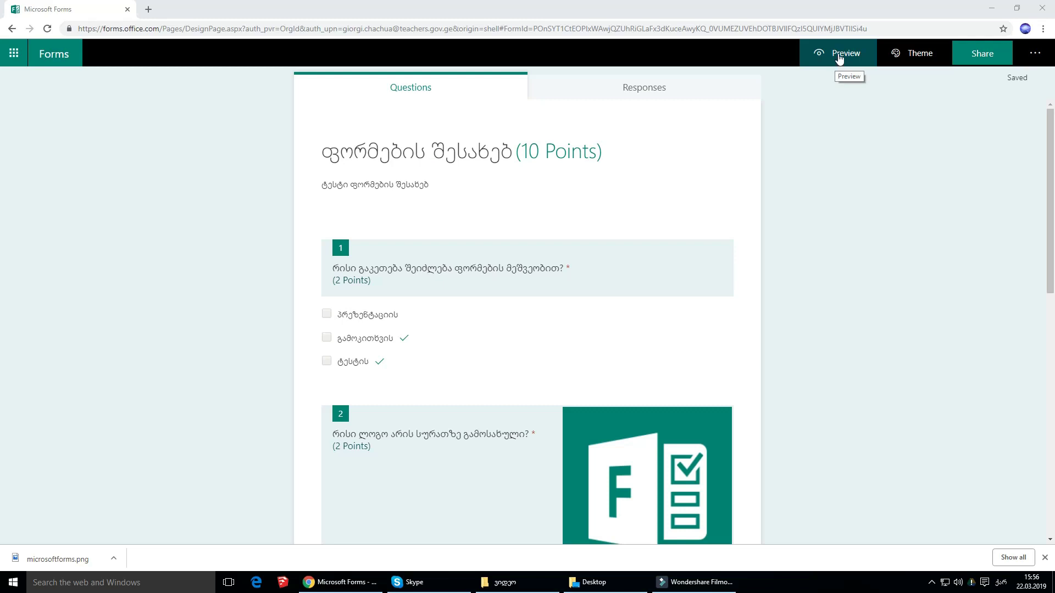
{"action": "left_click", "coordinate": [849, 52]}
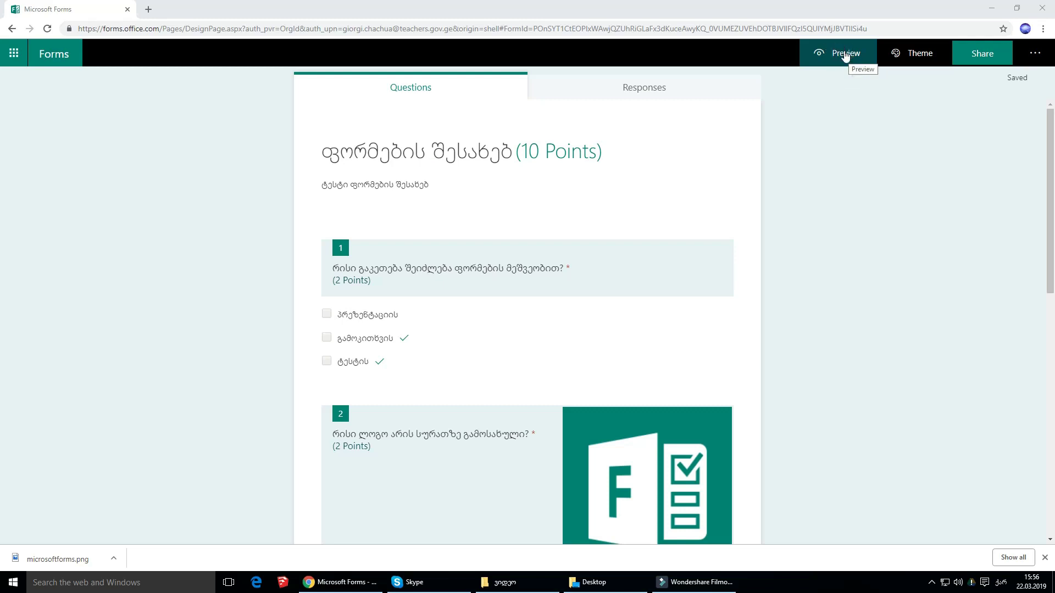
{"action": "scroll", "coordinate": [609, 201], "scroll_direction": "down", "scroll_amount": 2}
{"action": "scroll", "coordinate": [609, 201], "scroll_direction": "down", "scroll_amount": 10}
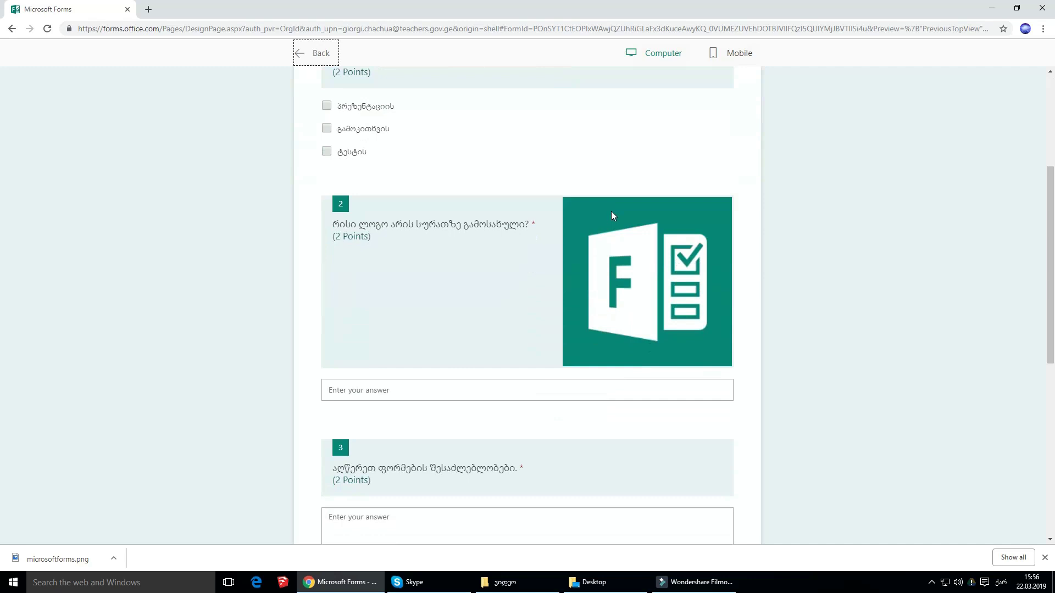
{"action": "scroll", "coordinate": [584, 322], "scroll_direction": "up", "scroll_amount": 12}
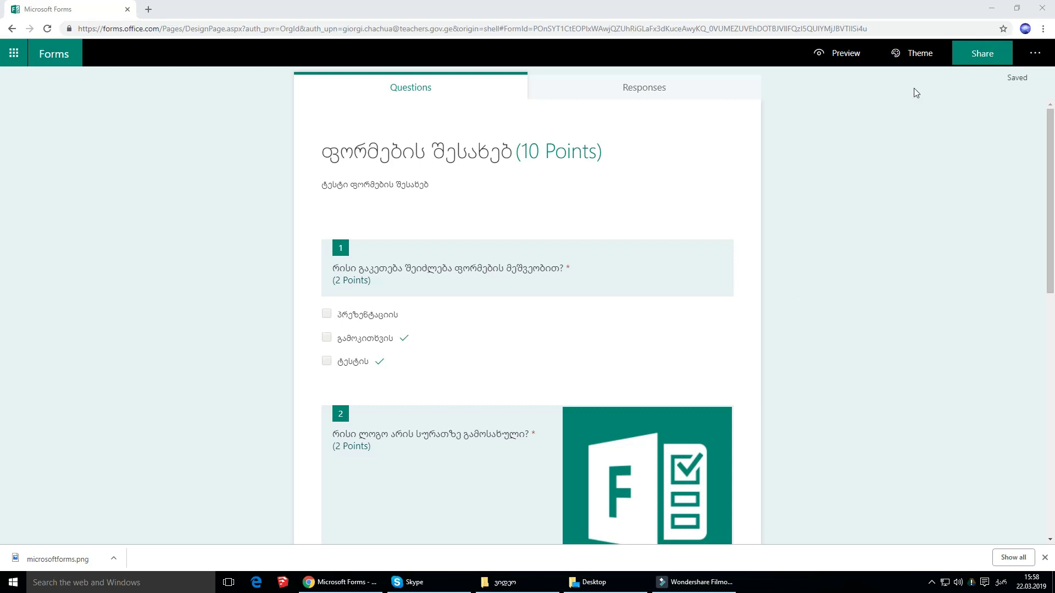
- Try several themes on the quiz and apply the illustrated space theme with the rocket
{"action": "left_click", "coordinate": [915, 65]}
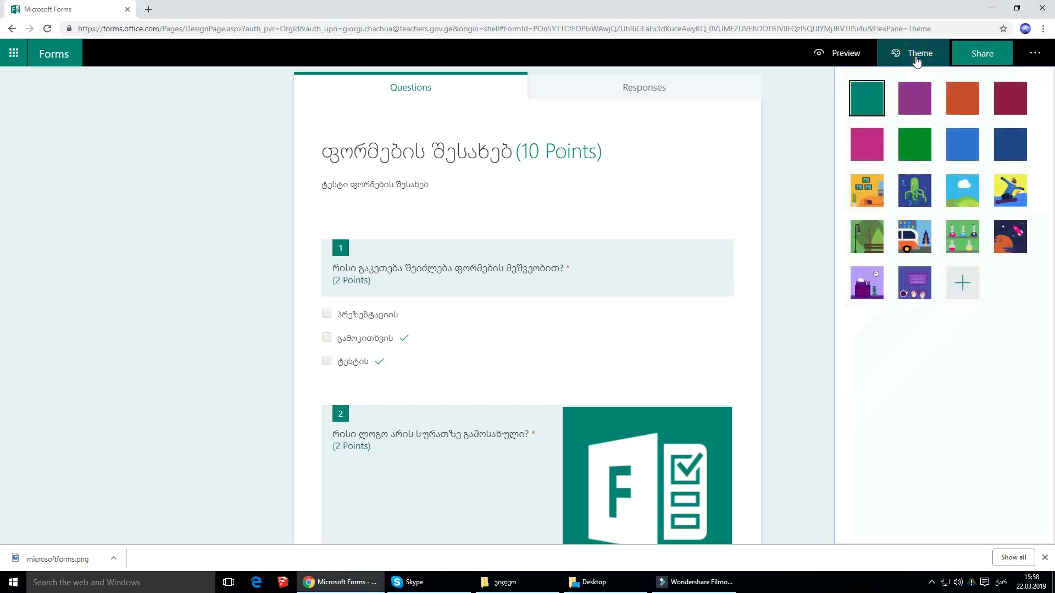
{"action": "left_click", "coordinate": [874, 147]}
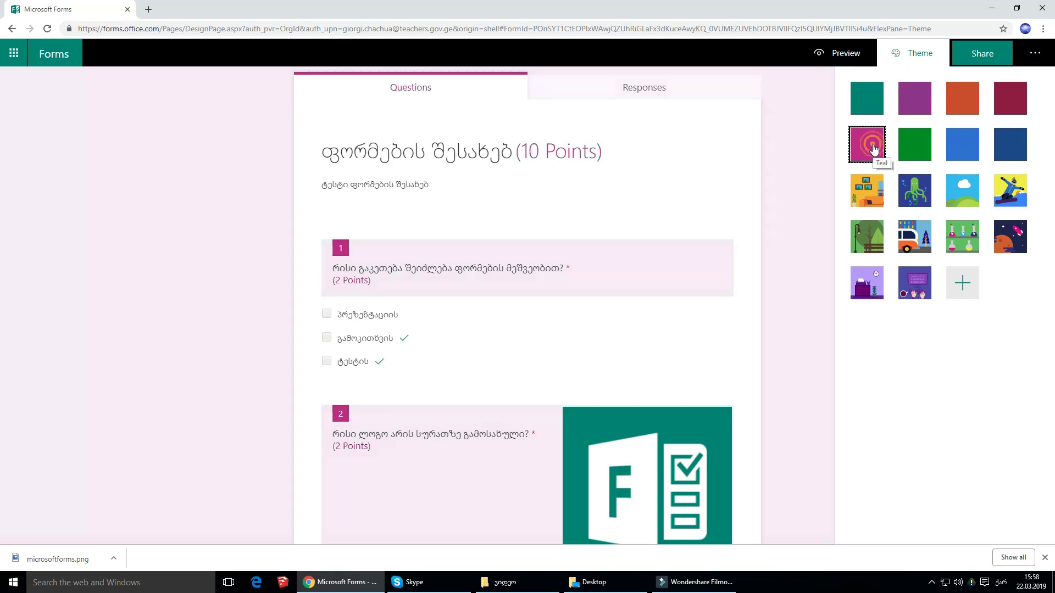
{"action": "left_click", "coordinate": [871, 195]}
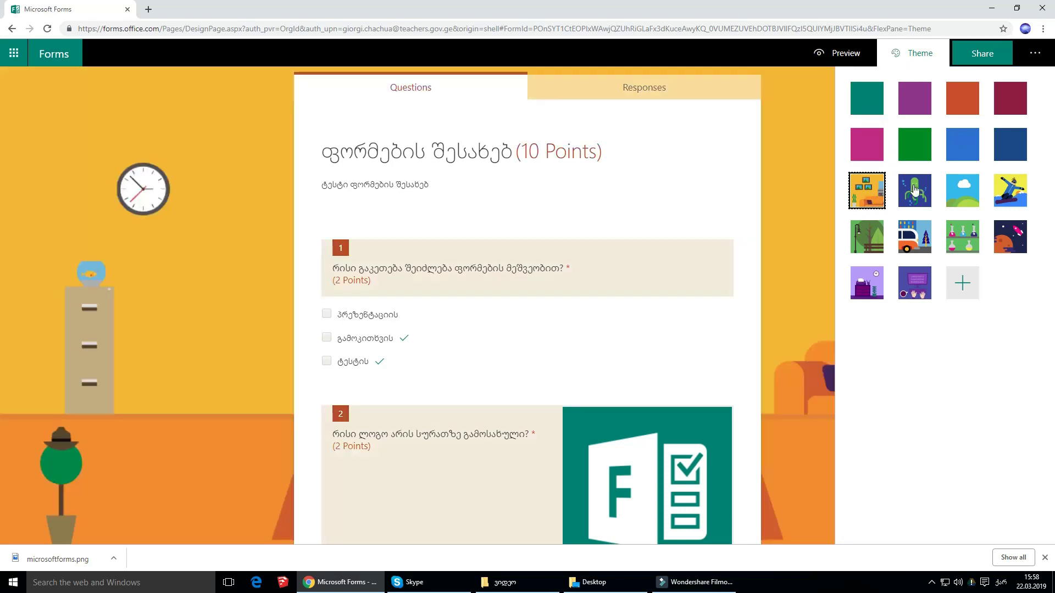
{"action": "left_click", "coordinate": [915, 189]}
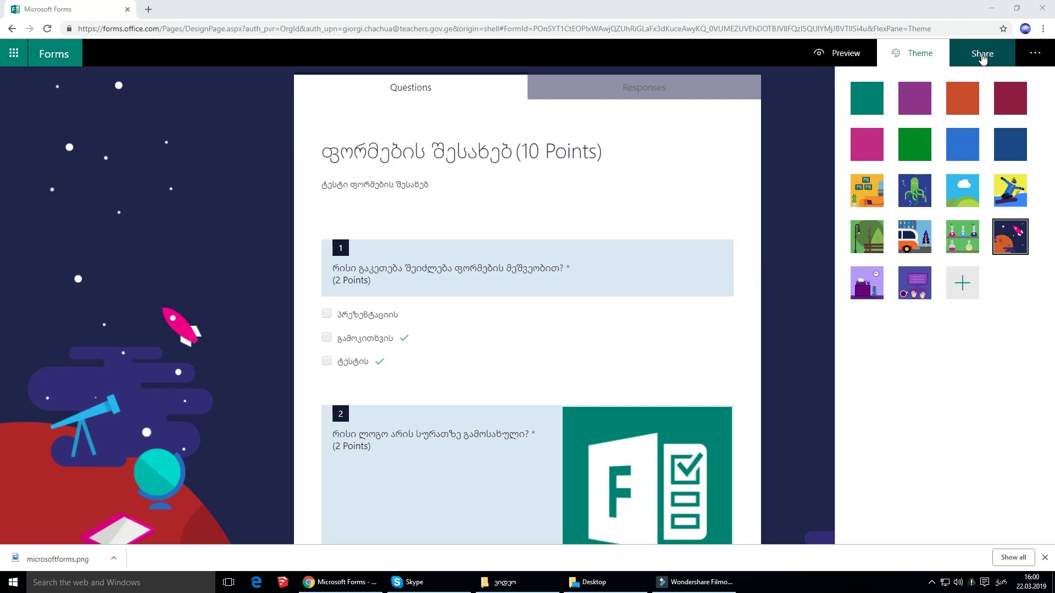
- Open the quiz's sharing options, copy the response link and show its QR code
{"action": "left_click", "coordinate": [982, 54]}
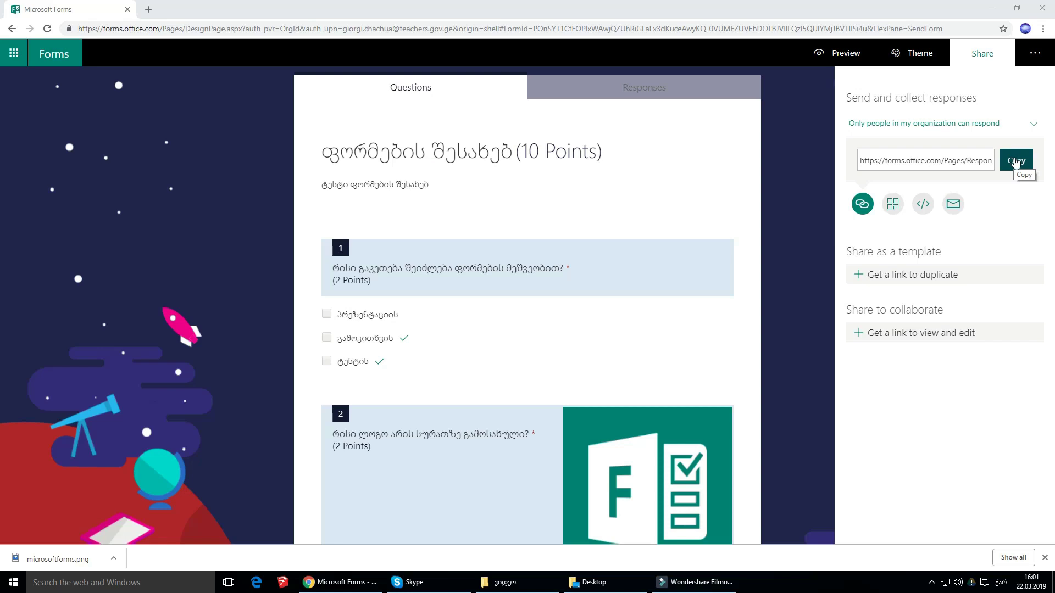
{"action": "left_click", "coordinate": [1016, 163]}
{"action": "left_click", "coordinate": [892, 206]}
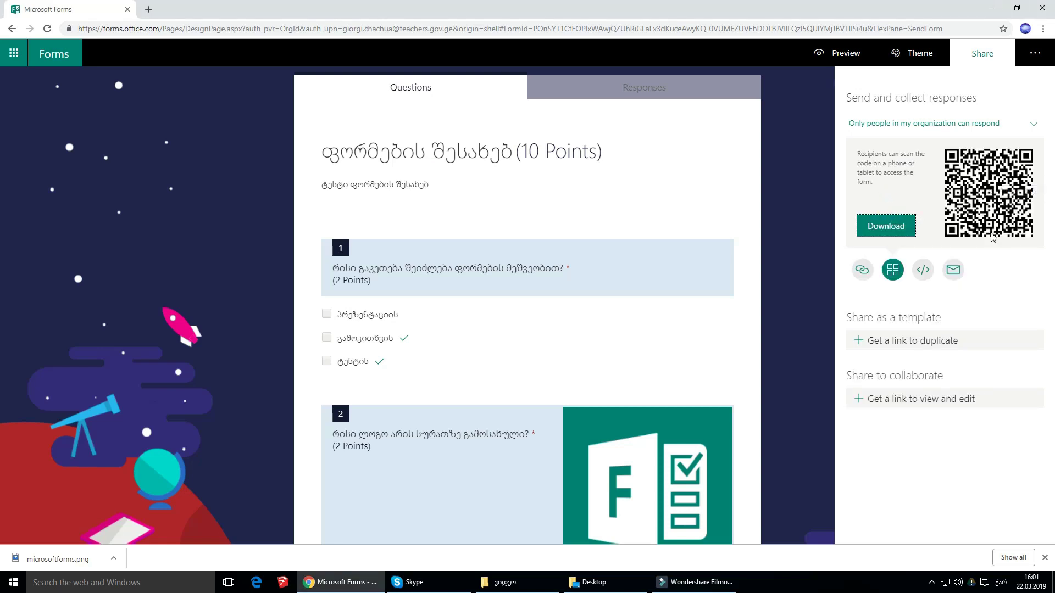
- Look at the embed code and email sharing options, and generate a collaboration link to view and edit the quiz
{"action": "left_click", "coordinate": [923, 269]}
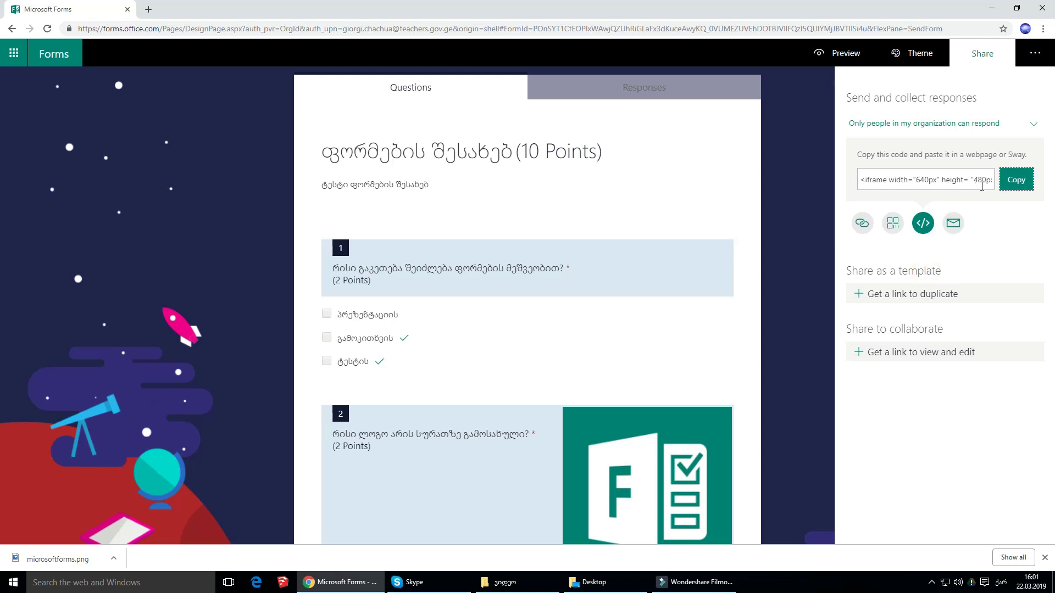
{"action": "left_click", "coordinate": [954, 224]}
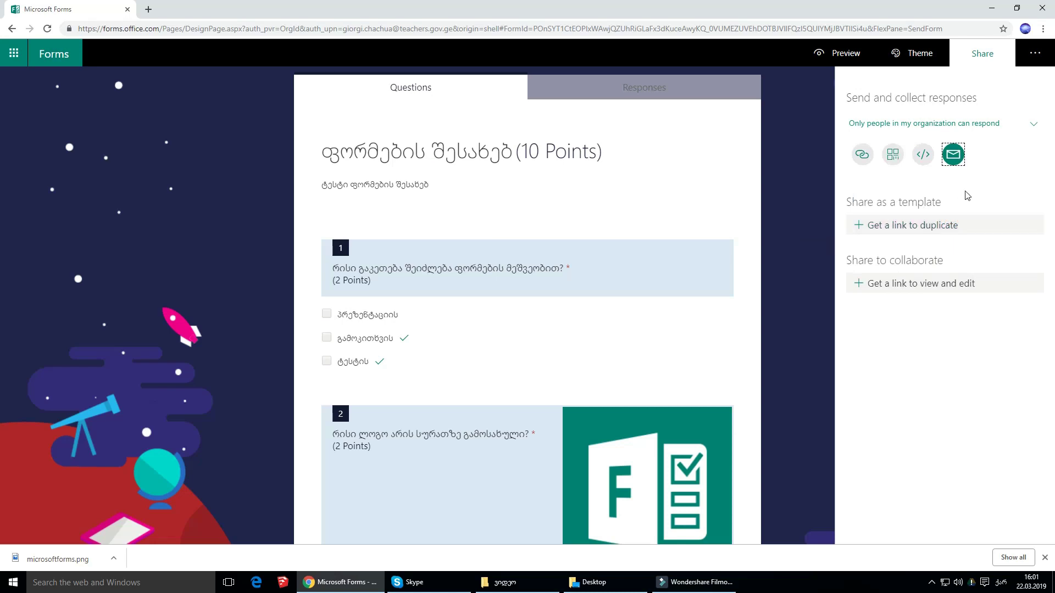
{"action": "left_click", "coordinate": [973, 284]}
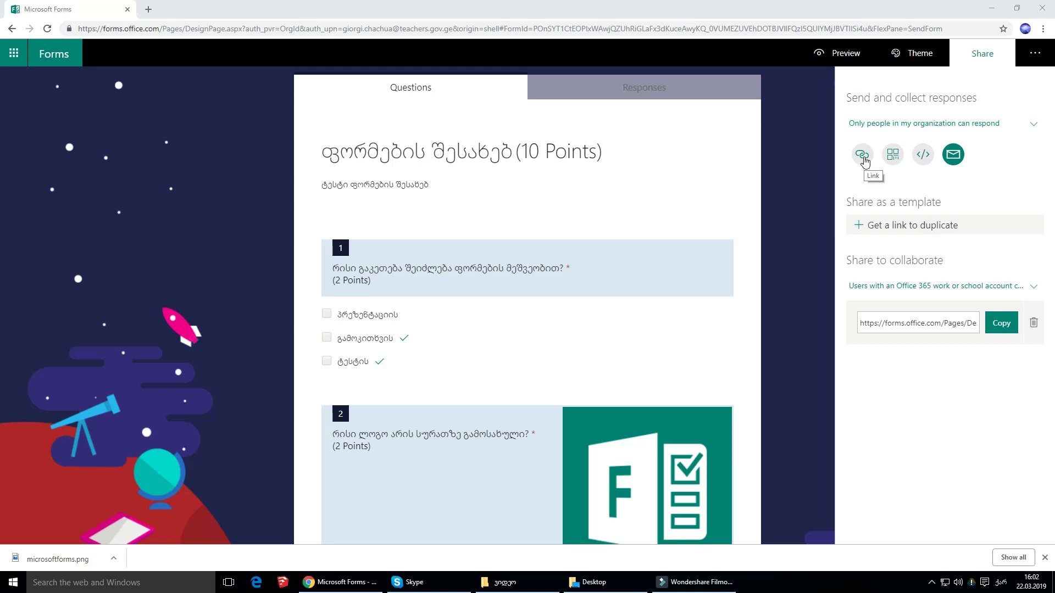
- Allow anyone with the link to respond to the quiz and copy the response link
{"action": "left_click", "coordinate": [863, 157]}
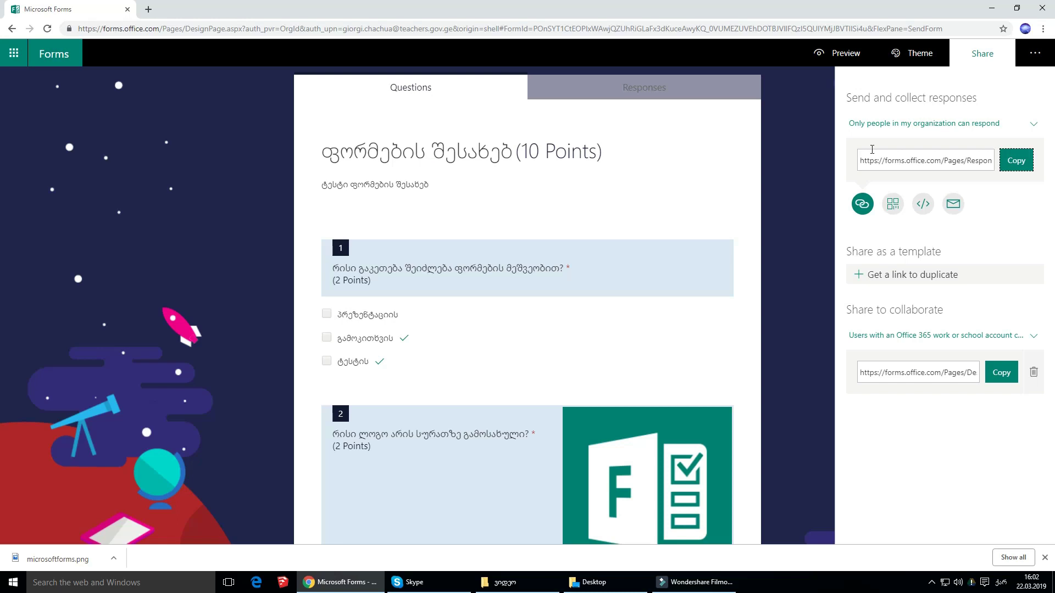
{"action": "left_click", "coordinate": [1034, 126]}
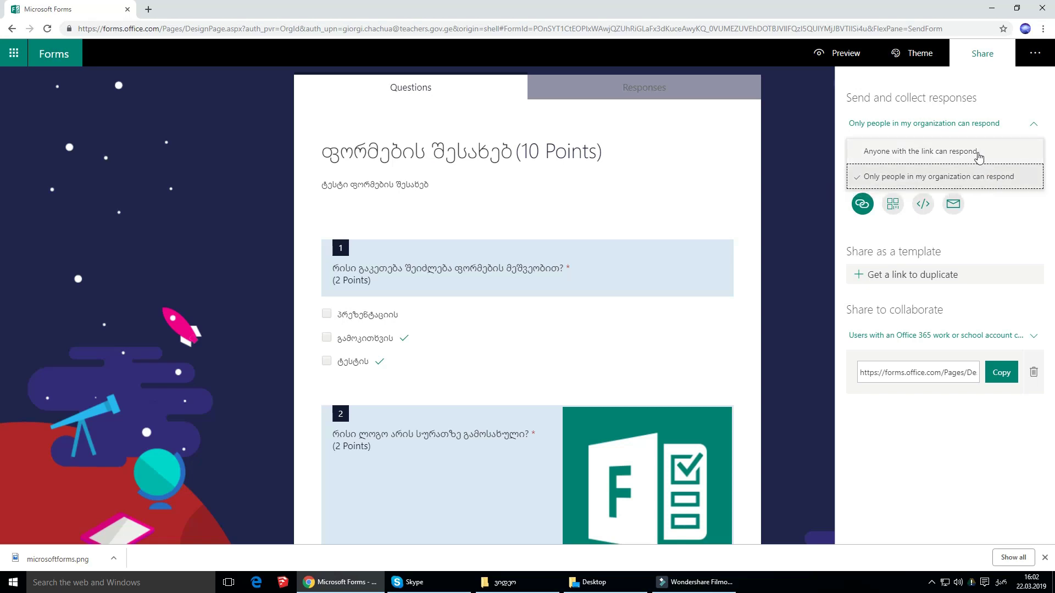
{"action": "left_click", "coordinate": [966, 151]}
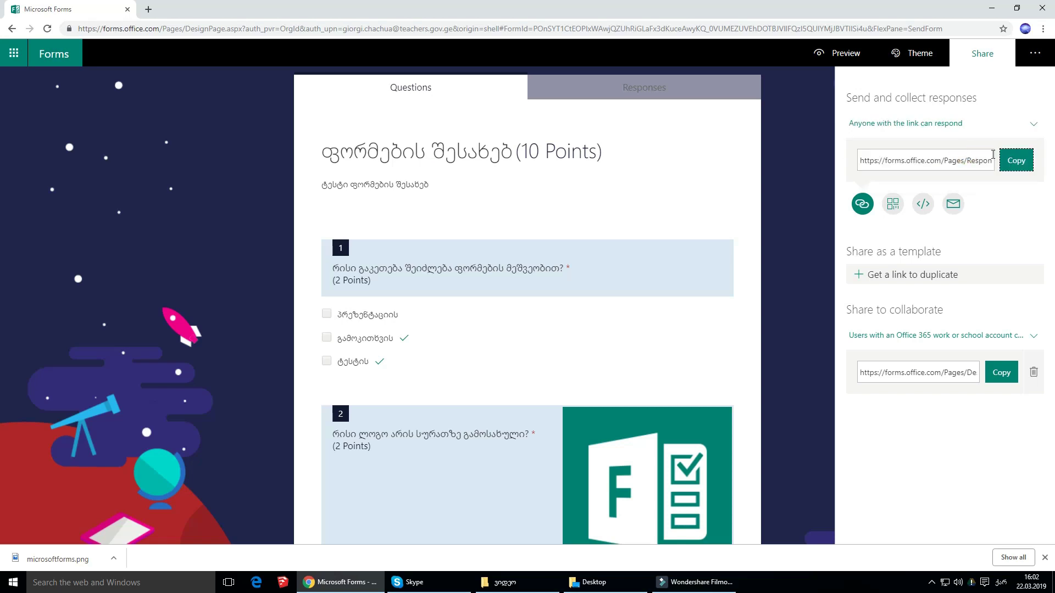
{"action": "left_click", "coordinate": [1013, 167]}
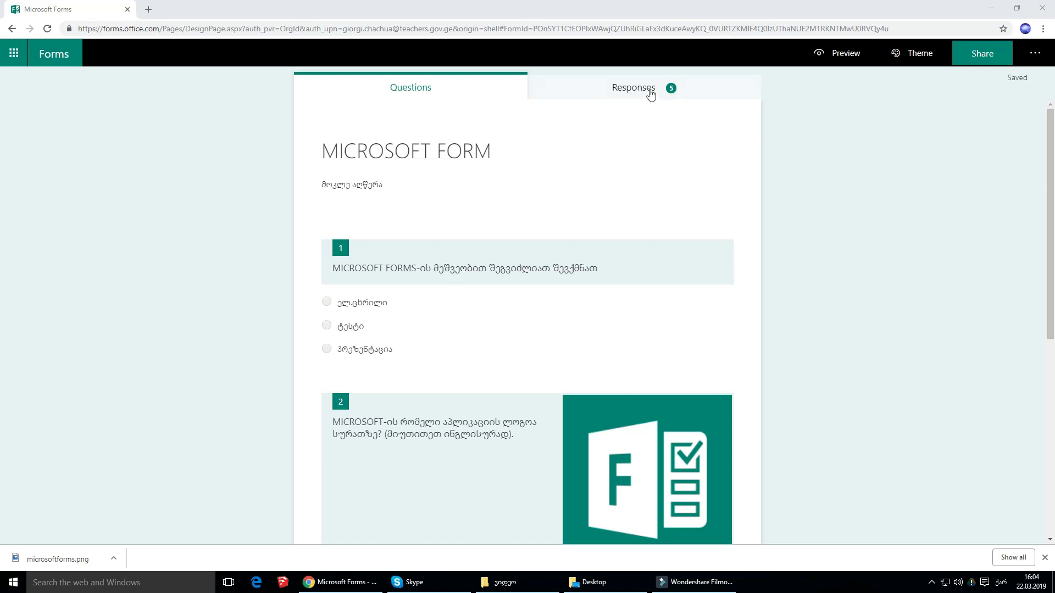
- Examine the response summary and per-question results of the MICROSOFT FORM form
{"action": "left_click", "coordinate": [651, 93]}
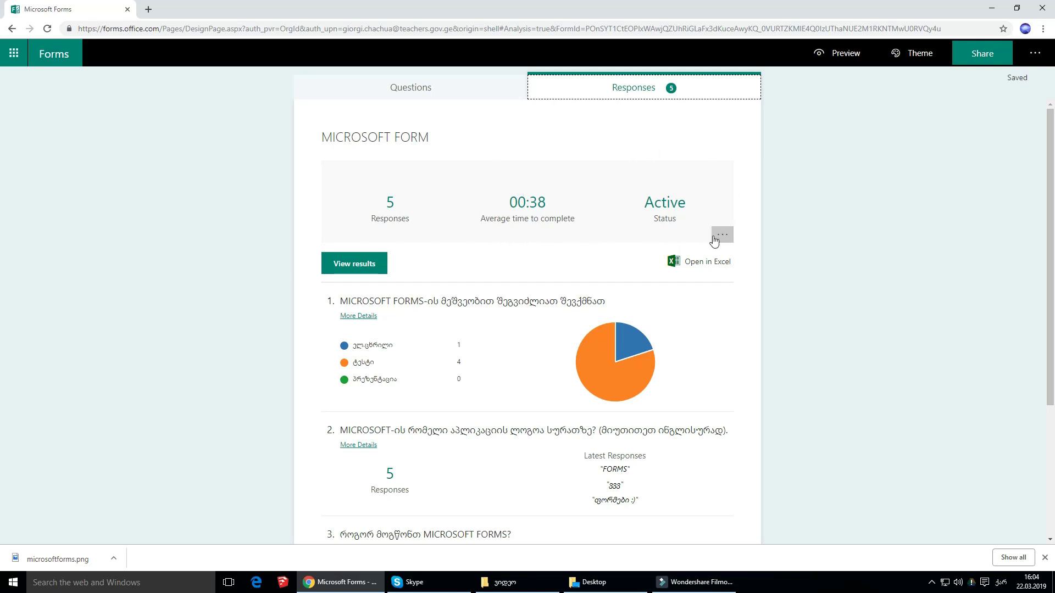
{"action": "scroll", "coordinate": [776, 259], "scroll_direction": "down", "scroll_amount": 1}
{"action": "scroll", "coordinate": [775, 258], "scroll_direction": "down", "scroll_amount": 1}
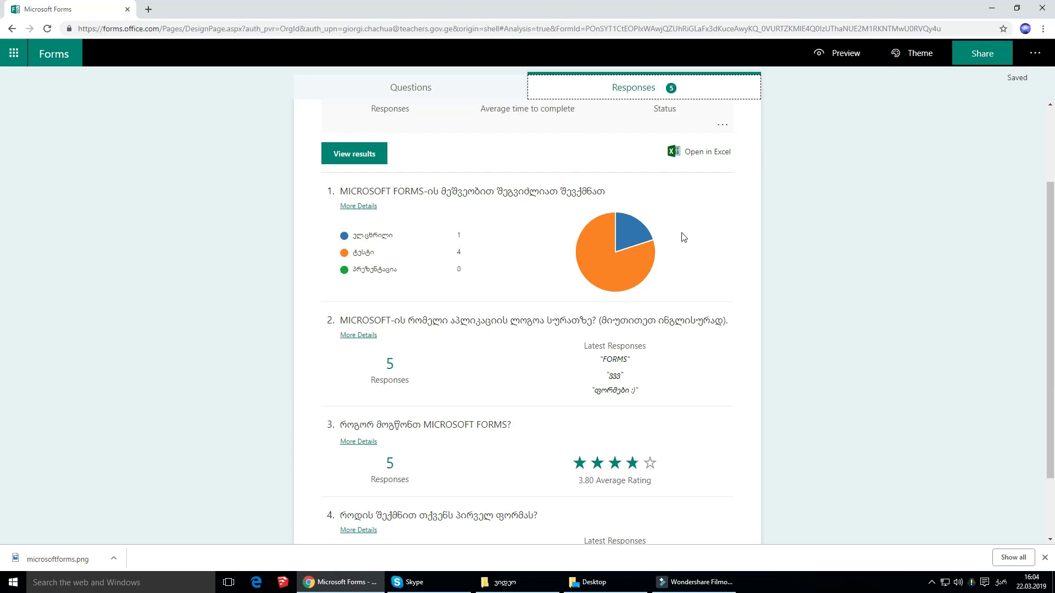
{"action": "scroll", "coordinate": [853, 338], "scroll_direction": "up", "scroll_amount": 2}
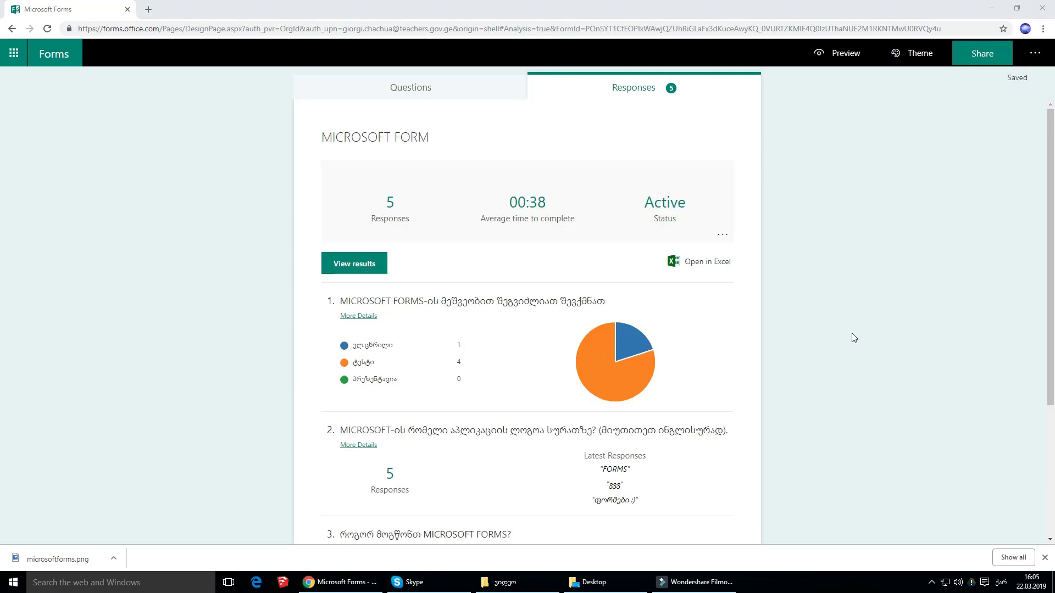